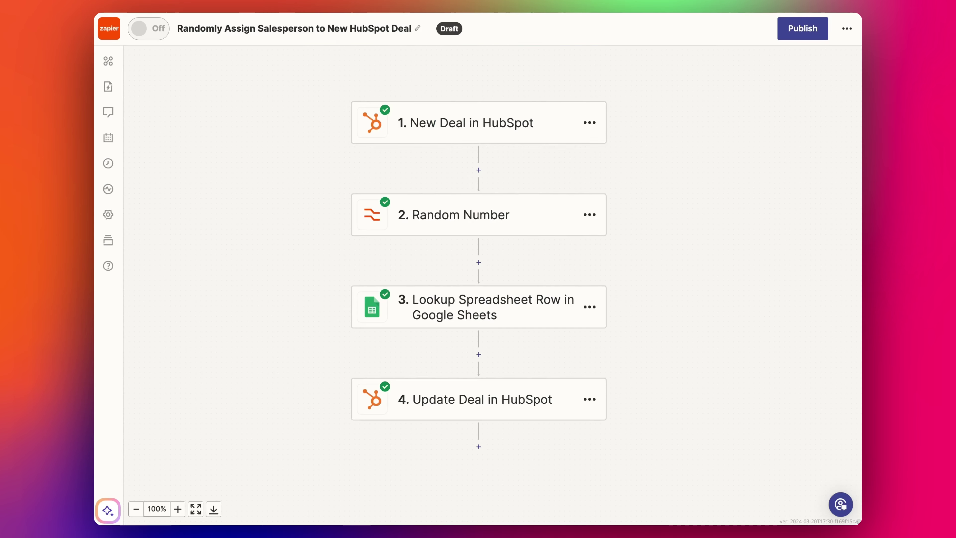
Review the New Deal in HubSpot trigger's event, connected account and retrieved properties, highlighting hubspot_owner_id
{"action": "left_click", "coordinate": [486, 137]}
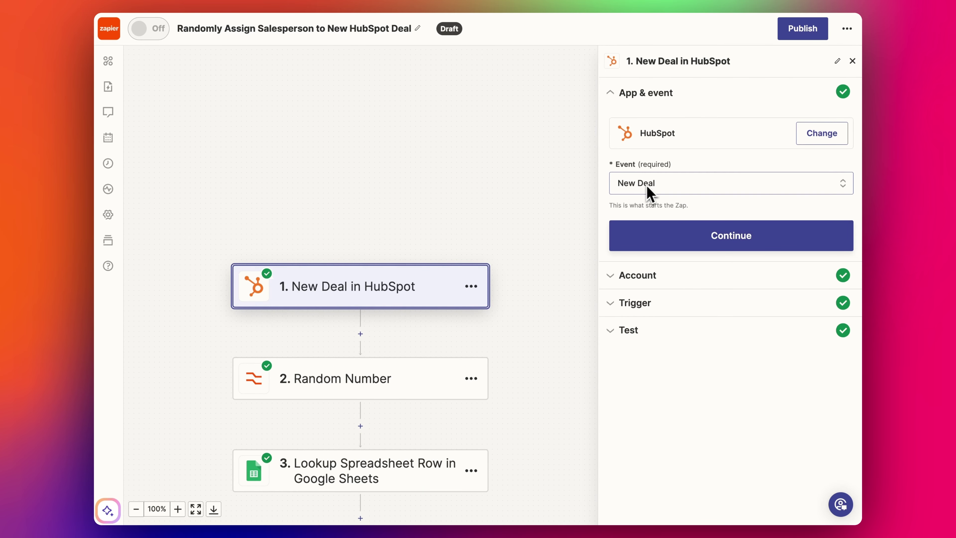
{"action": "scroll", "coordinate": [497, 192], "scroll_direction": "down", "scroll_amount": 3}
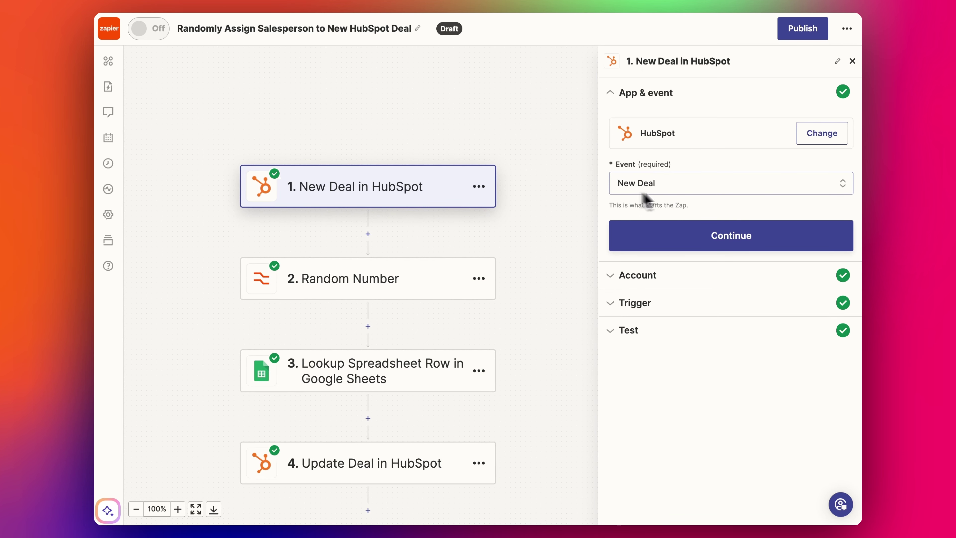
{"action": "left_click", "coordinate": [659, 285]}
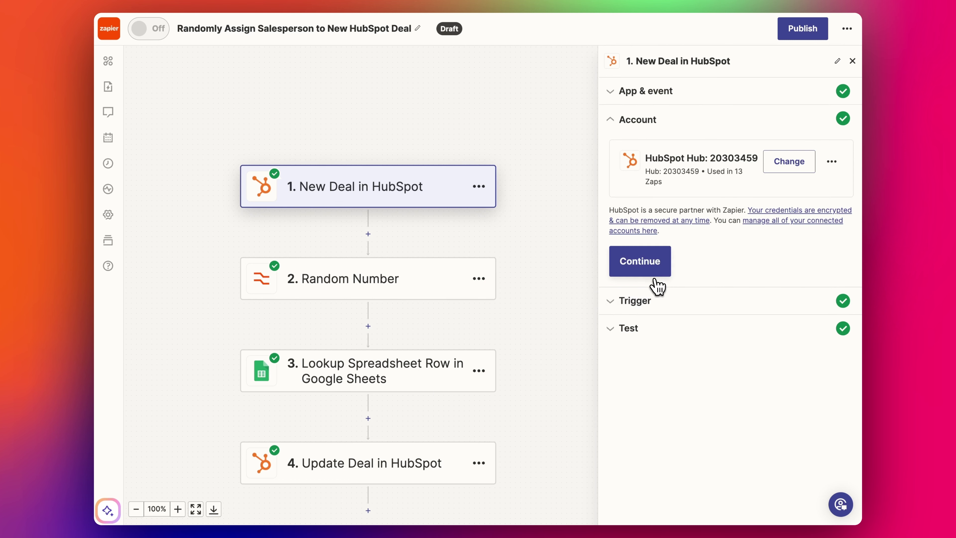
{"action": "left_click", "coordinate": [643, 301]}
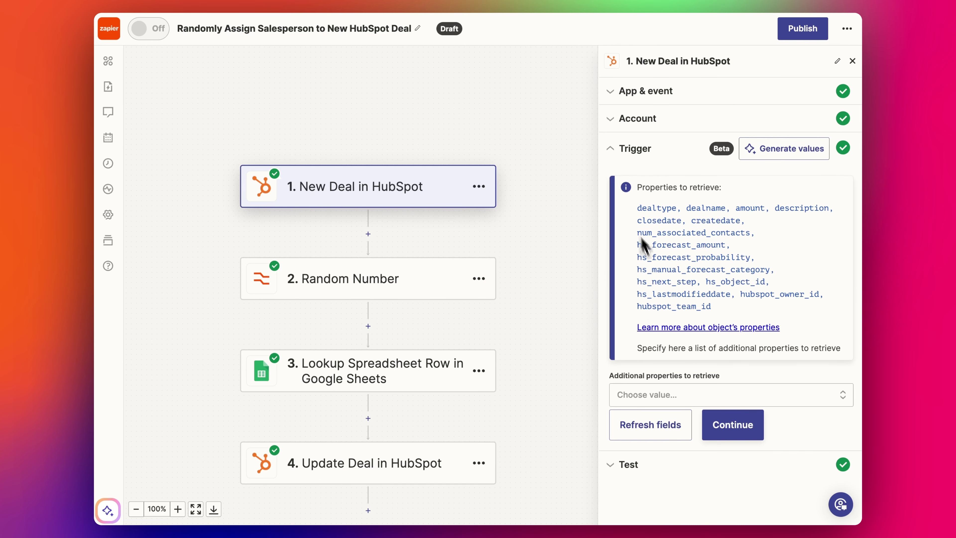
{"action": "left_click_drag", "start_coordinate": [637, 208], "coordinate": [735, 311]}
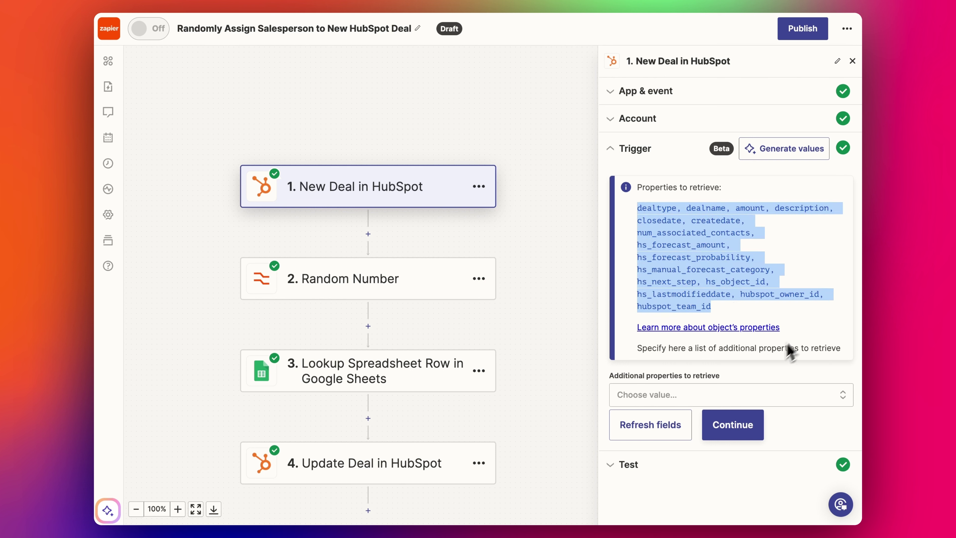
{"action": "left_click", "coordinate": [773, 303]}
{"action": "double_click", "coordinate": [773, 297]}
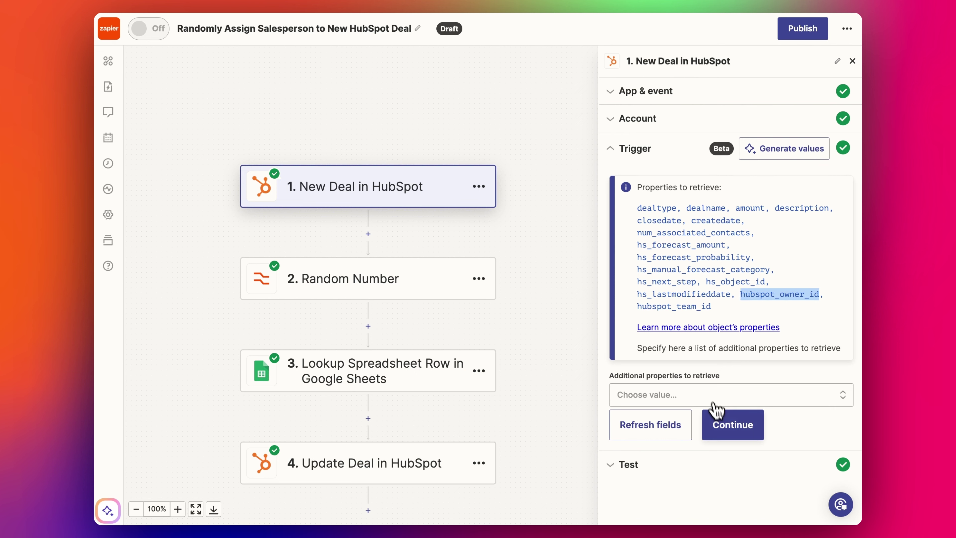
Inspect the Deal A test record of the New Deal in HubSpot trigger
{"action": "left_click", "coordinate": [725, 425]}
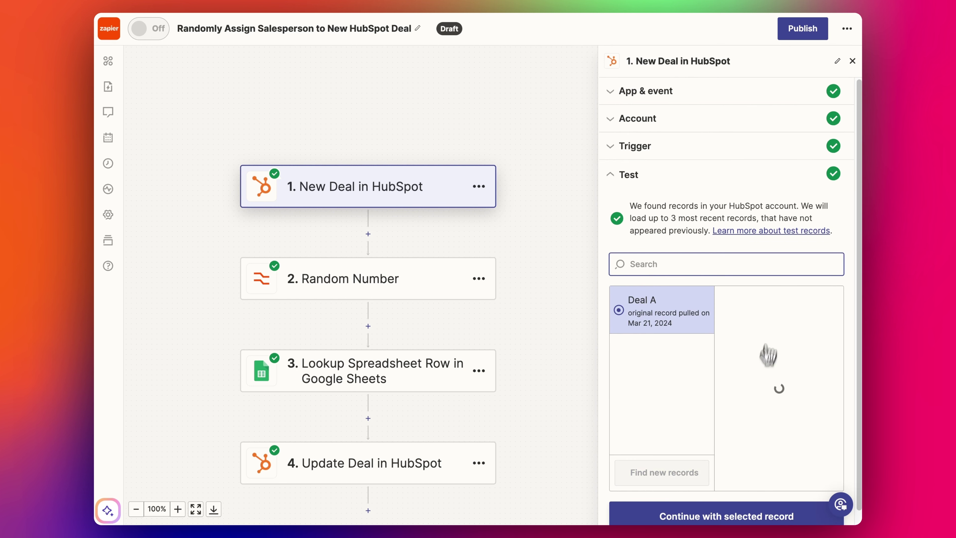
{"action": "scroll", "coordinate": [770, 385], "scroll_direction": "down", "scroll_amount": 2}
{"action": "scroll", "coordinate": [770, 399], "scroll_direction": "up", "scroll_amount": 2}
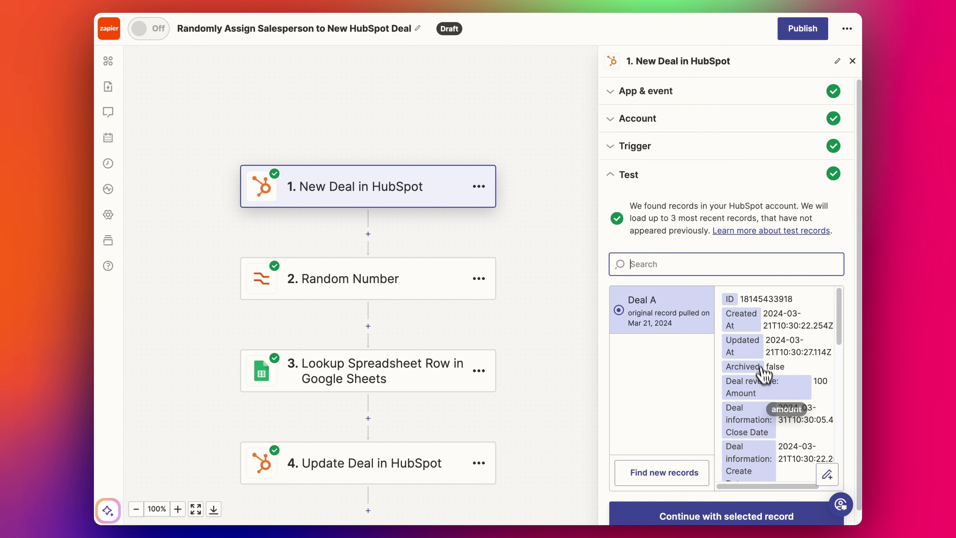
{"action": "scroll", "coordinate": [633, 169], "scroll_direction": "down", "scroll_amount": 1}
Review the Random Number step's event, lower and upper range, decimal points and test output
{"action": "left_click", "coordinate": [380, 297]}
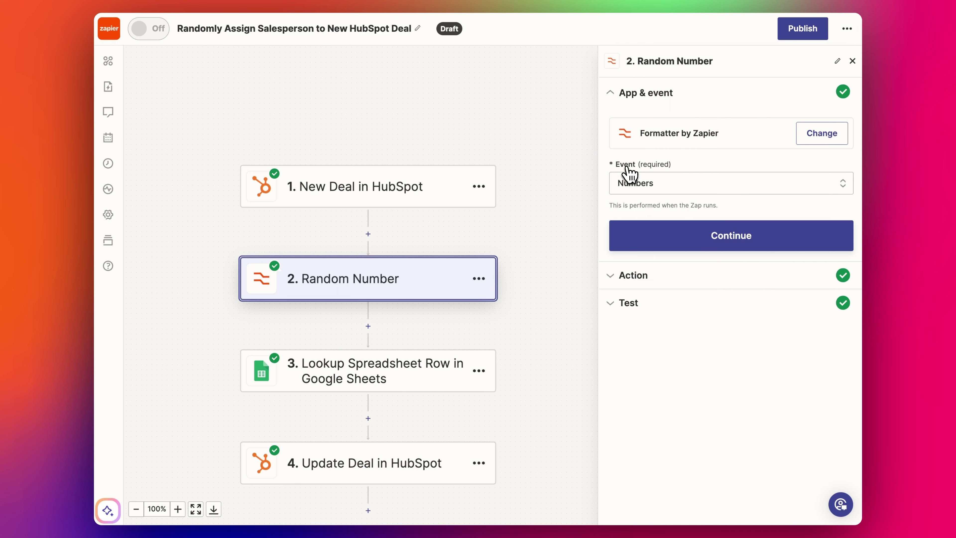
{"action": "left_click", "coordinate": [691, 248]}
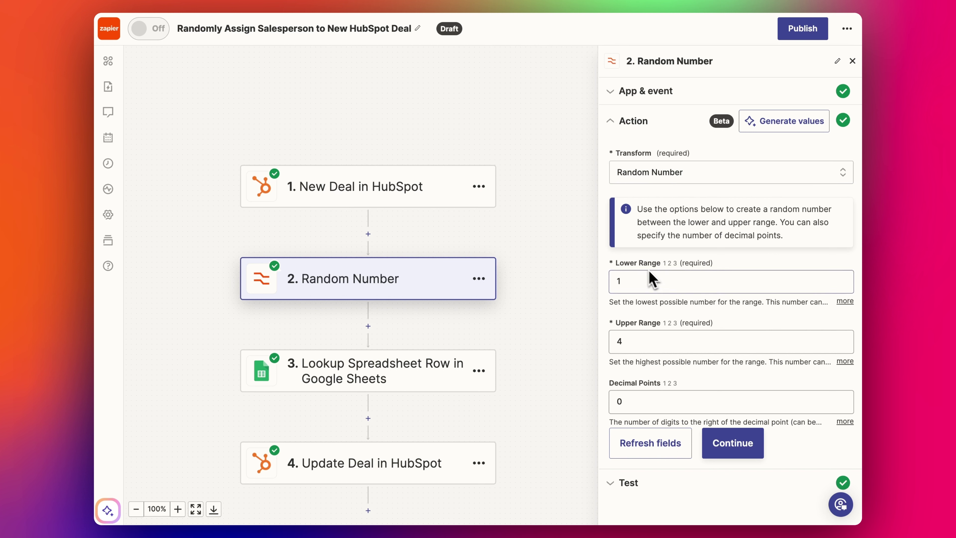
{"action": "left_click", "coordinate": [646, 287]}
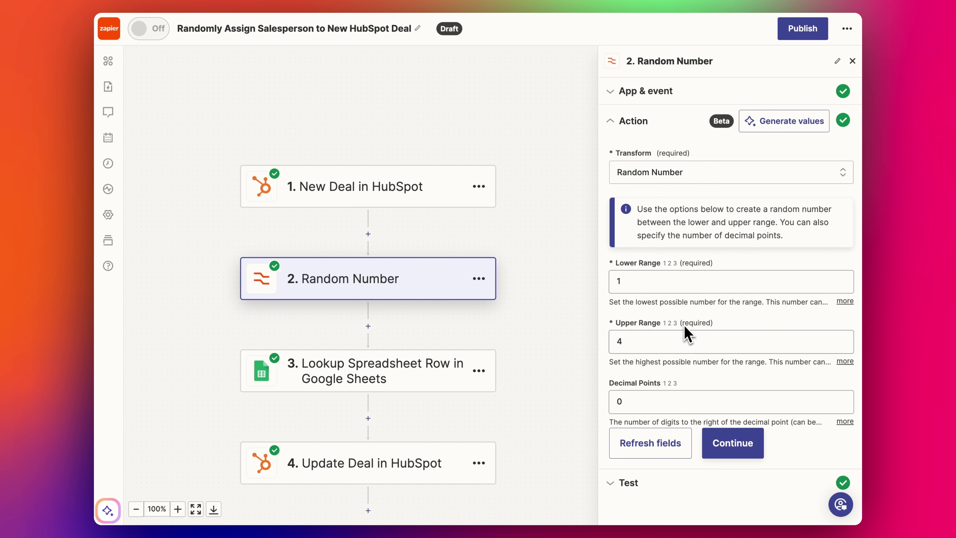
{"action": "left_click", "coordinate": [733, 448]}
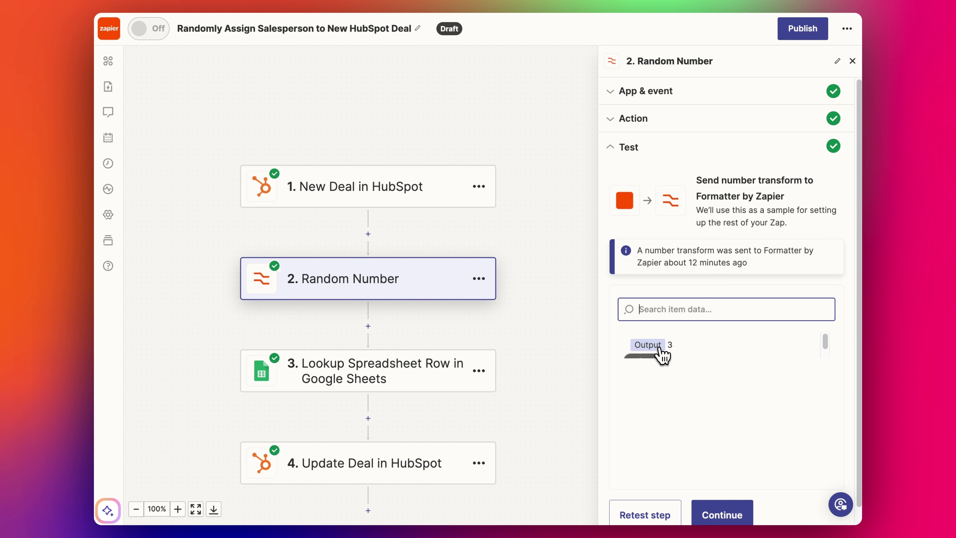
Open the Lookup Spreadsheet Row step, then switch to the Sales Team & HubSpot IDs spreadsheet in Google Sheets and close its find bar
{"action": "left_click", "coordinate": [433, 380]}
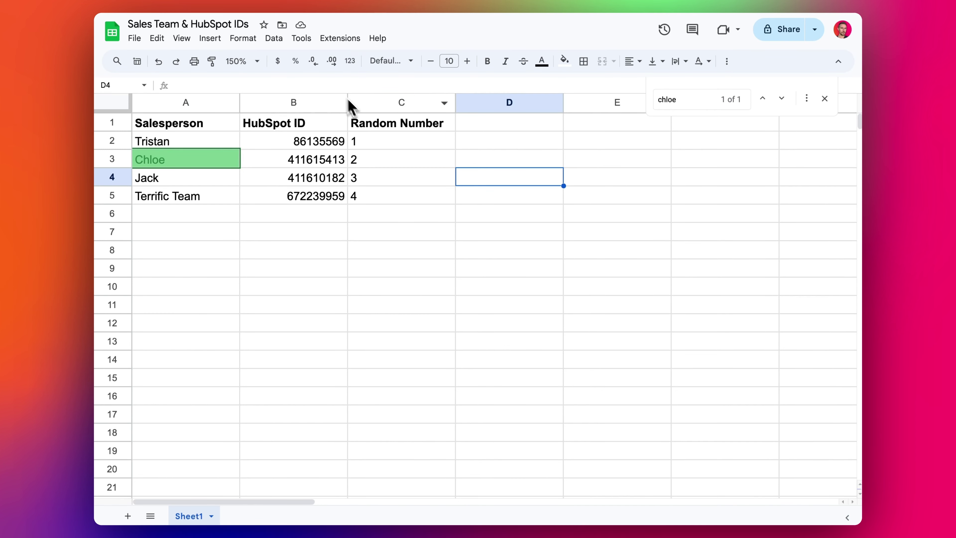
{"action": "left_click", "coordinate": [448, 164]}
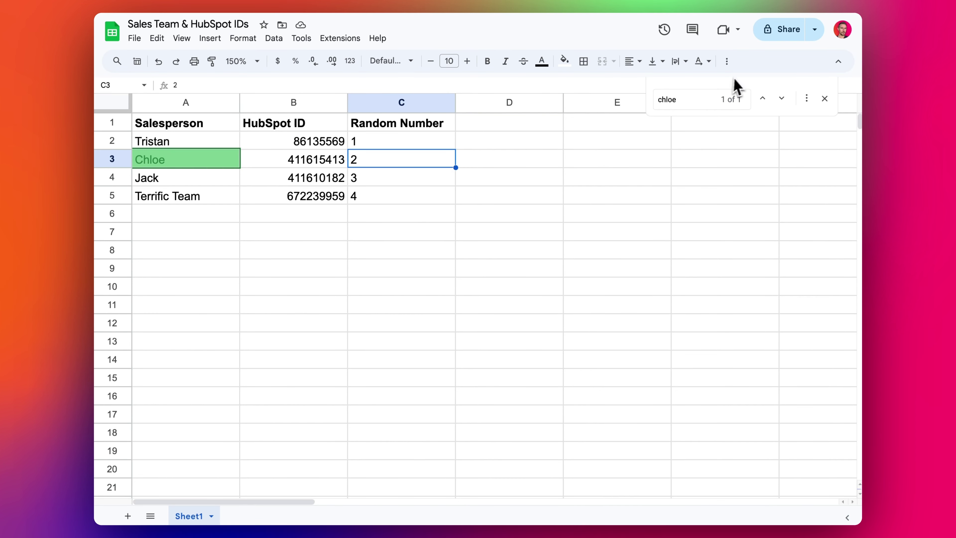
{"action": "left_click", "coordinate": [824, 99]}
Examine the Salesperson, HubSpot ID and Random Number columns of Sheet1, from the headers through row 5
{"action": "left_click", "coordinate": [212, 142]}
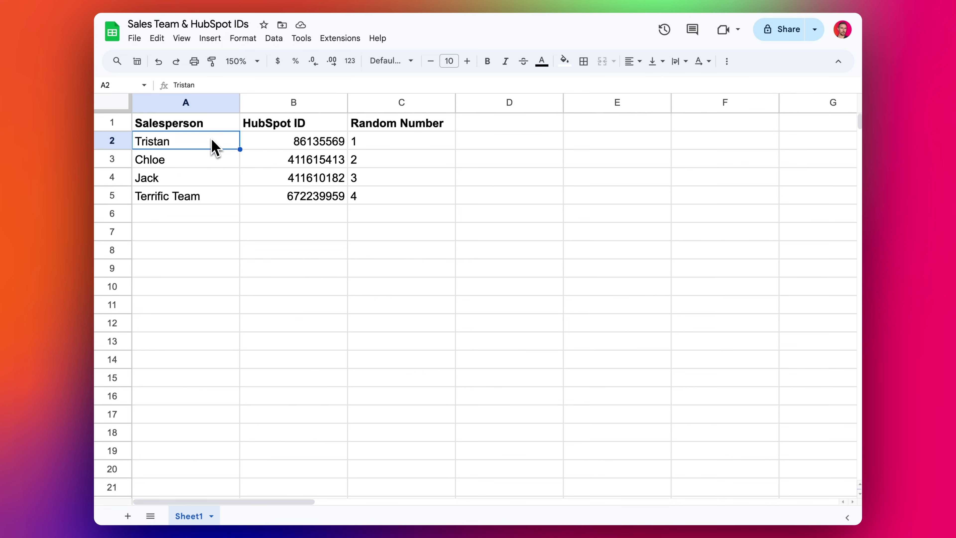
{"action": "left_click_drag", "start_coordinate": [180, 126], "coordinate": [224, 201]}
{"action": "left_click", "coordinate": [224, 200]}
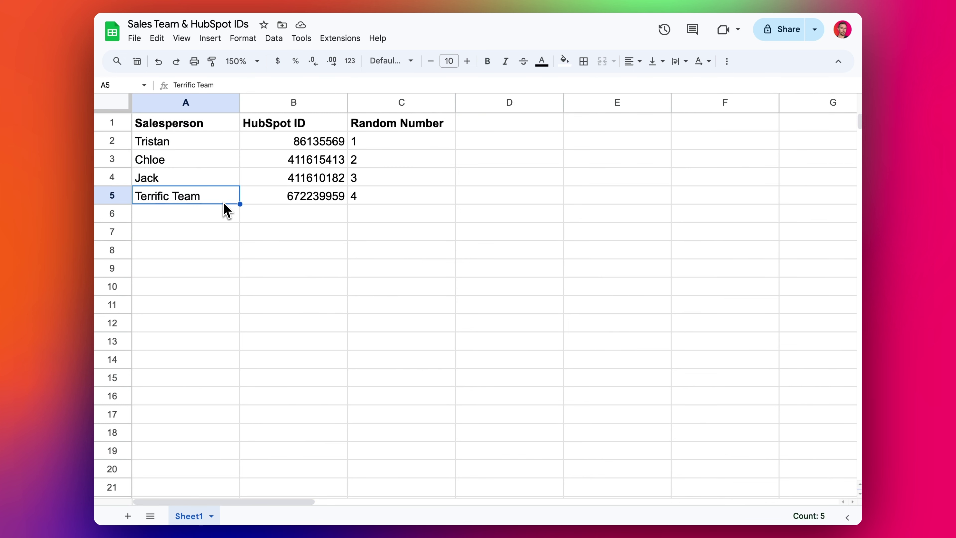
{"action": "left_click_drag", "start_coordinate": [188, 146], "coordinate": [196, 192]}
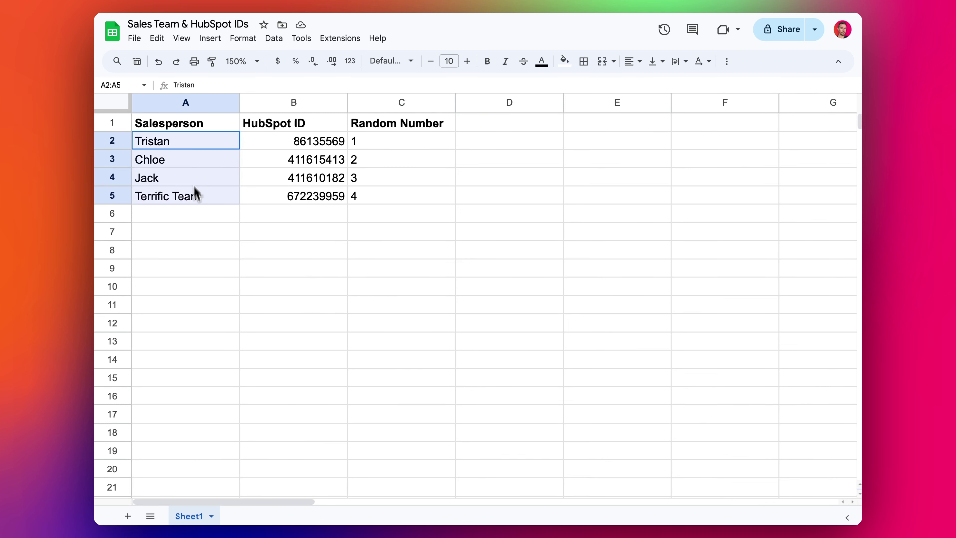
{"action": "left_click_drag", "start_coordinate": [294, 123], "coordinate": [288, 208]}
{"action": "left_click", "coordinate": [399, 196]}
{"action": "left_click_drag", "start_coordinate": [393, 124], "coordinate": [392, 196]}
Format the entire HubSpot ID column as plain text
{"action": "left_click", "coordinate": [294, 107]}
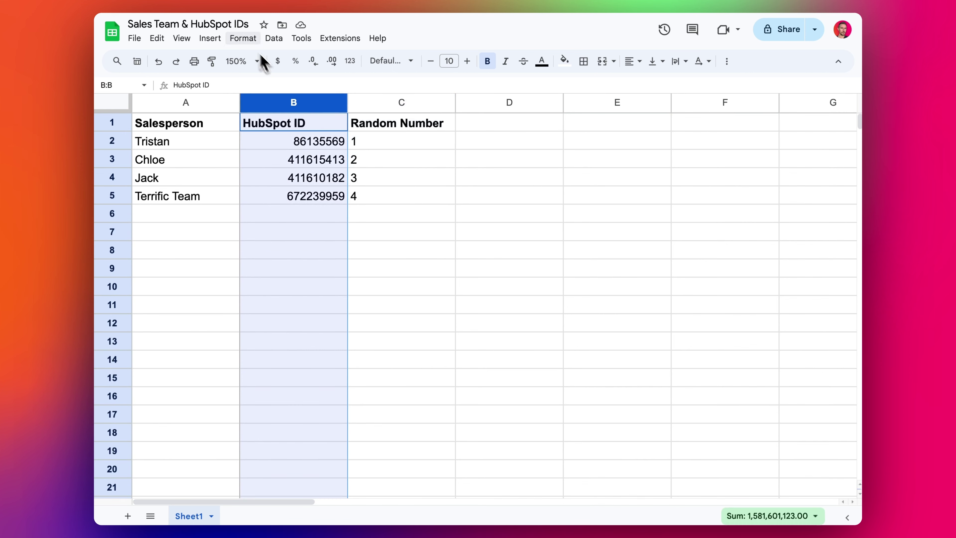
{"action": "left_click", "coordinate": [244, 38]}
{"action": "mouse_move", "coordinate": [389, 93]}
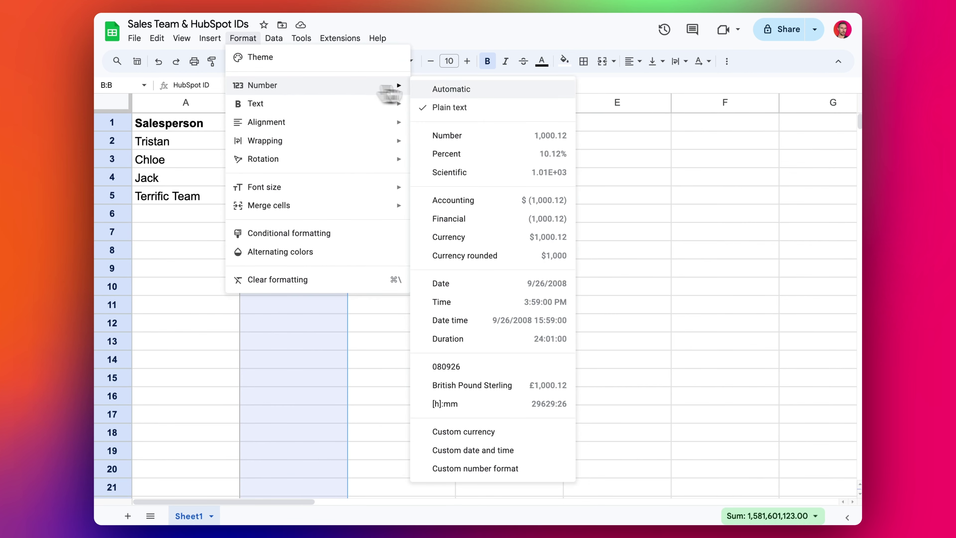
{"action": "left_click", "coordinate": [448, 107]}
Check how each random number in the sheet corresponds to a salesperson and a HubSpot ID
{"action": "left_click", "coordinate": [320, 143]}
{"action": "left_click", "coordinate": [363, 198]}
{"action": "left_click_drag", "start_coordinate": [364, 203], "coordinate": [322, 178]}
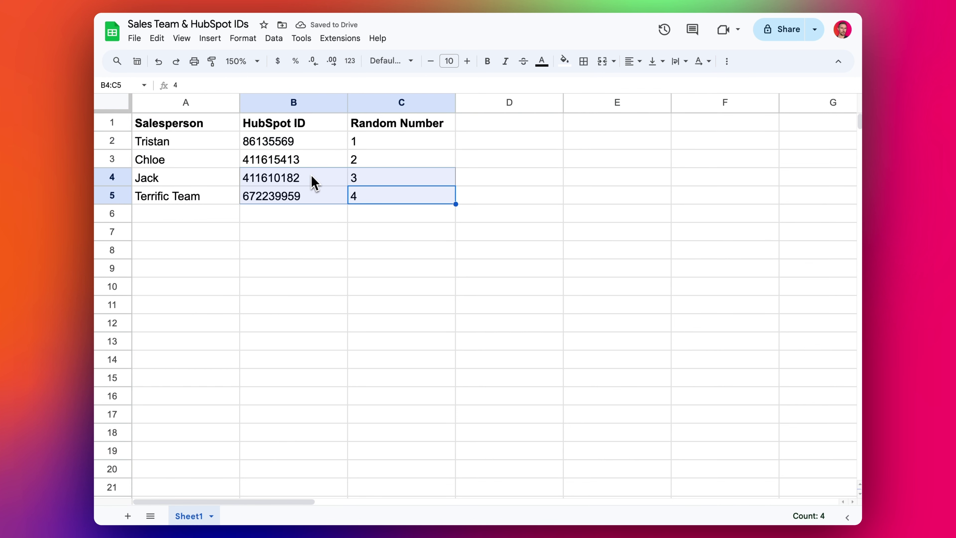
{"action": "left_click", "coordinate": [313, 181]}
{"action": "left_click_drag", "start_coordinate": [196, 143], "coordinate": [199, 160]}
{"action": "left_click_drag", "start_coordinate": [370, 126], "coordinate": [380, 228]}
{"action": "left_click", "coordinate": [378, 181]}
{"action": "left_click_drag", "start_coordinate": [259, 127], "coordinate": [254, 204]}
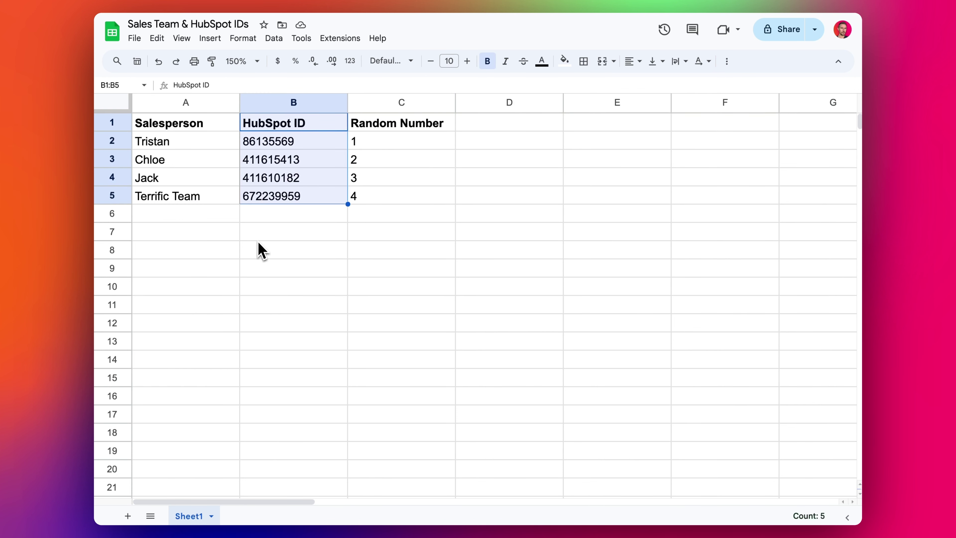
{"action": "left_click_drag", "start_coordinate": [183, 127], "coordinate": [194, 193]}
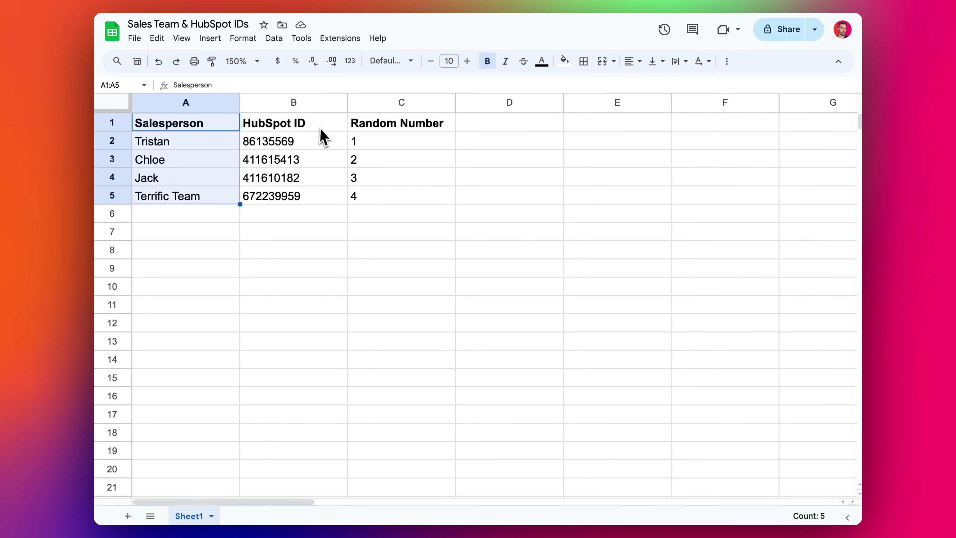
{"action": "left_click_drag", "start_coordinate": [317, 126], "coordinate": [313, 199]}
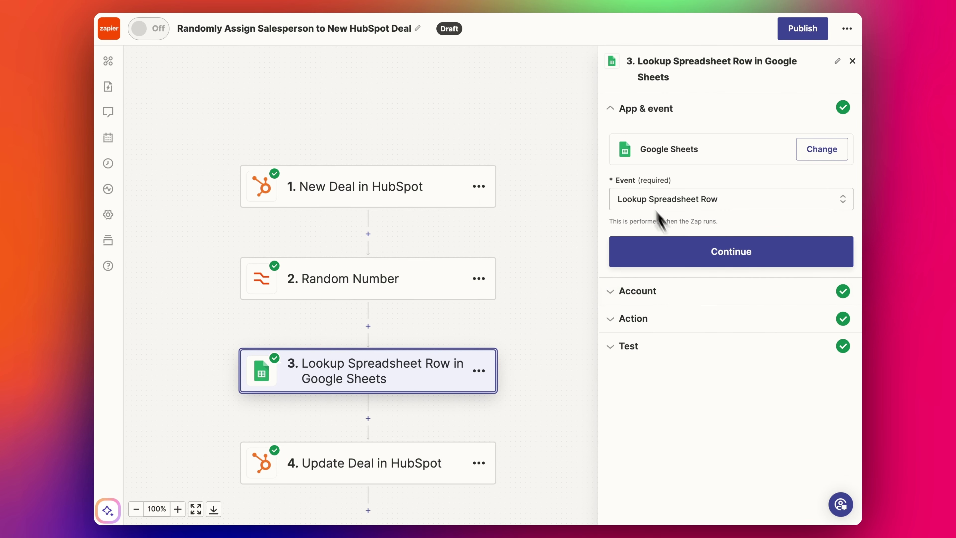
Switch to Zapier and review the lookup step's Google Sheets account, spreadsheet, worksheet, lookup column and lookup value
{"action": "left_click", "coordinate": [682, 269]}
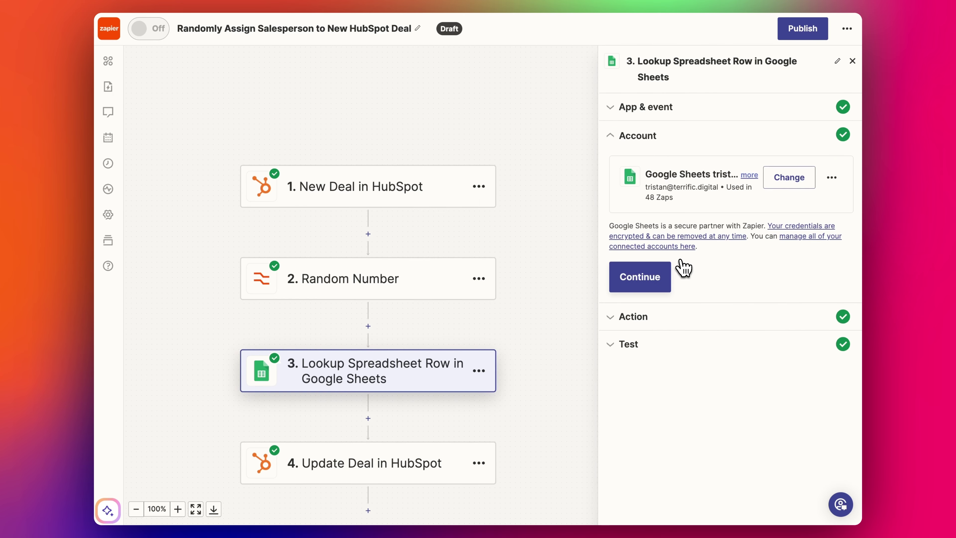
{"action": "left_click", "coordinate": [655, 292]}
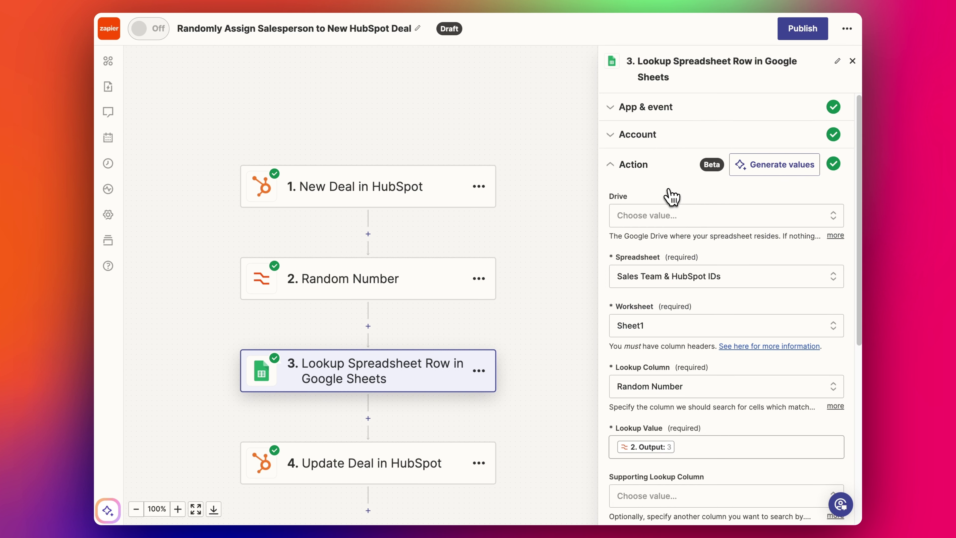
{"action": "scroll", "coordinate": [644, 215], "scroll_direction": "down", "scroll_amount": 1}
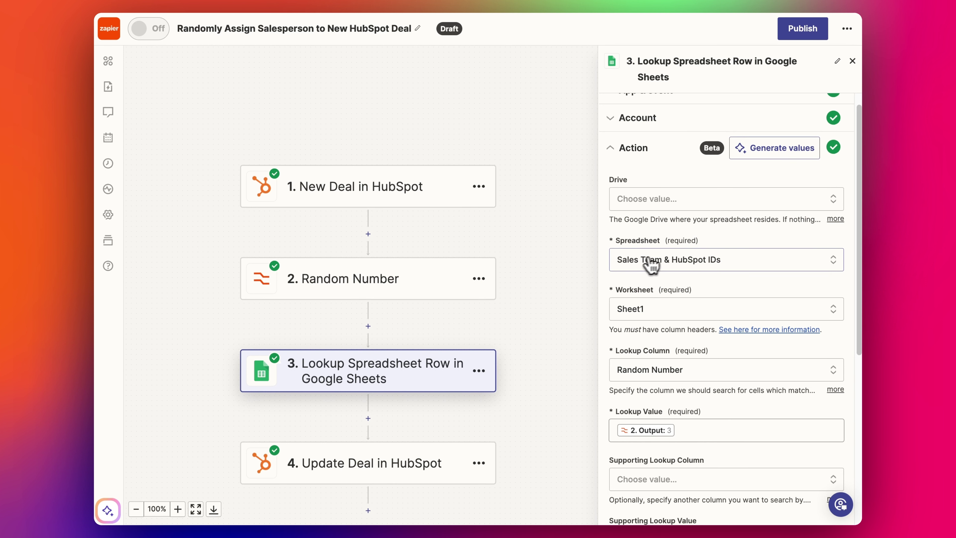
{"action": "scroll", "coordinate": [644, 275], "scroll_direction": "down", "scroll_amount": 2}
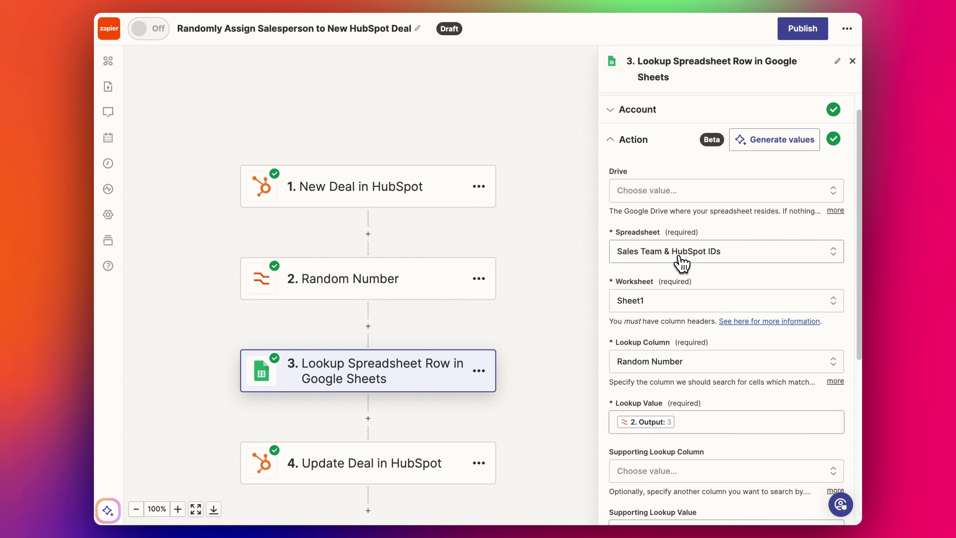
{"action": "scroll", "coordinate": [663, 299], "scroll_direction": "down", "scroll_amount": 3}
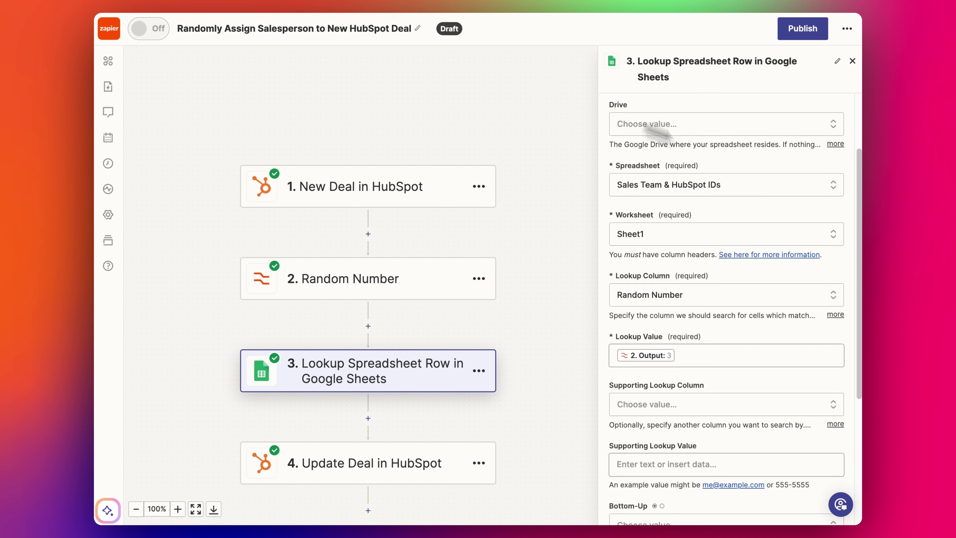
{"action": "scroll", "coordinate": [662, 226], "scroll_direction": "down", "scroll_amount": 3}
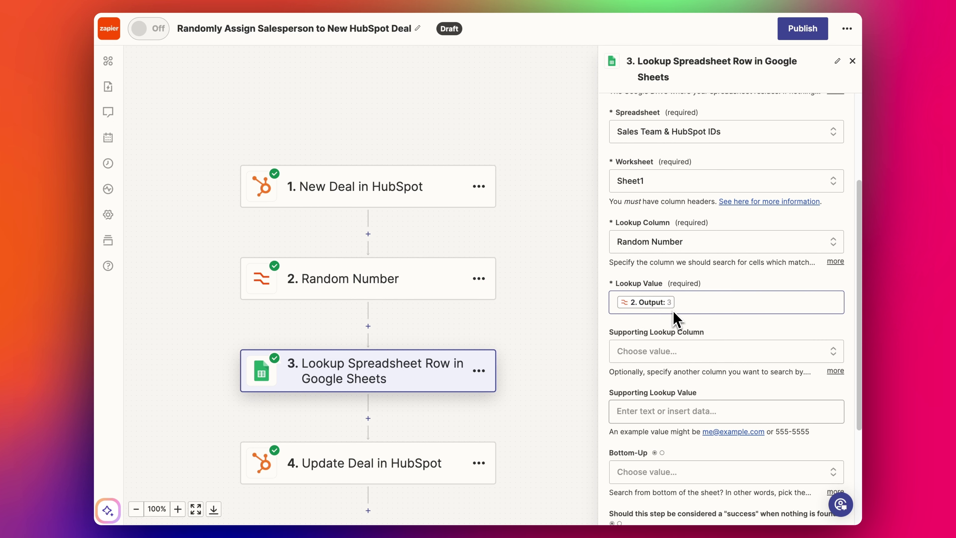
{"action": "scroll", "coordinate": [674, 318], "scroll_direction": "down", "scroll_amount": 1}
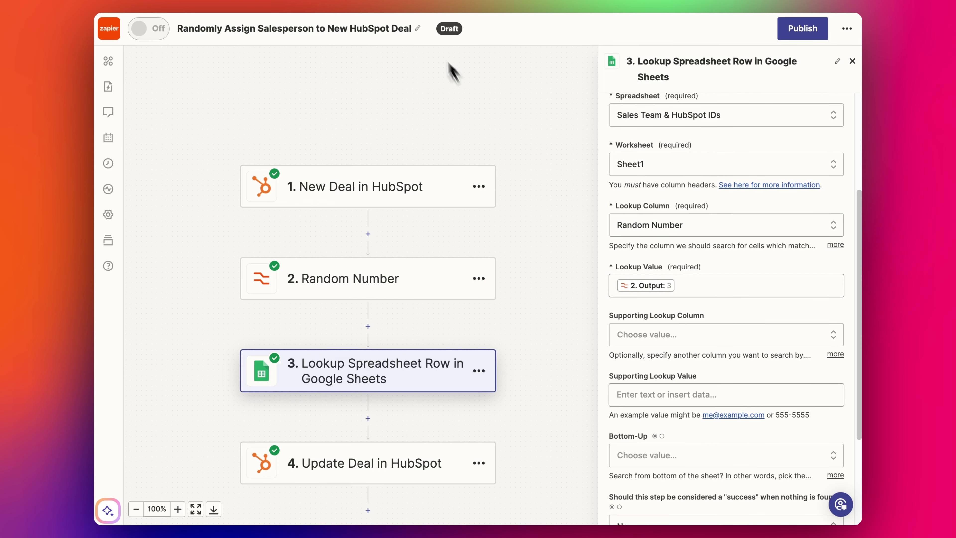
Switch to the Google Sheets spreadsheet and trace random number 3 across its row to the HubSpot ID and salesperson
{"action": "key", "text": "super+Tab"}
{"action": "left_click_drag", "start_coordinate": [403, 124], "coordinate": [391, 188]}
{"action": "left_click", "coordinate": [373, 183]}
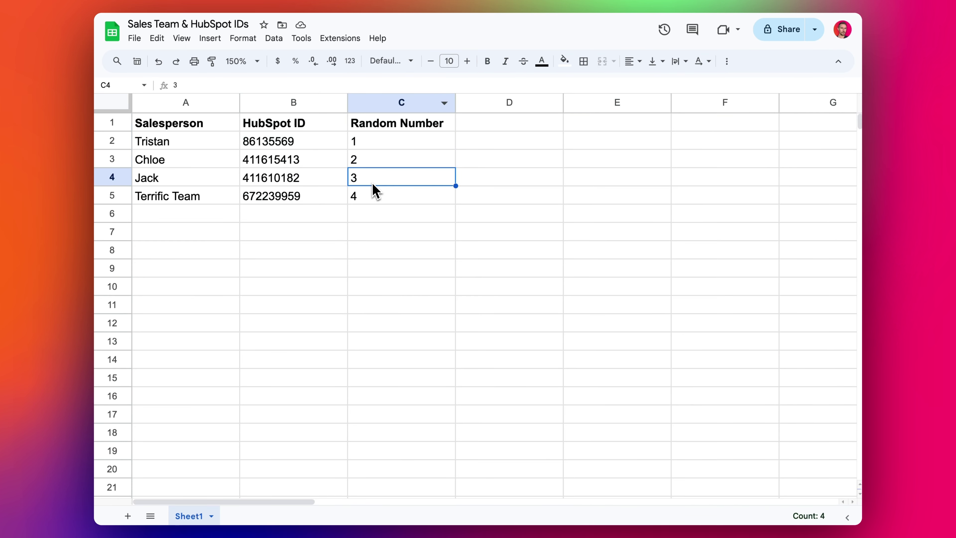
{"action": "key", "text": "shift+Left"}
{"action": "key", "text": "shift+Left"}
Switch back to Zapier and examine the HubSpot ID returned in the spreadsheet lookup step's test data
{"action": "key", "text": "super+Tab"}
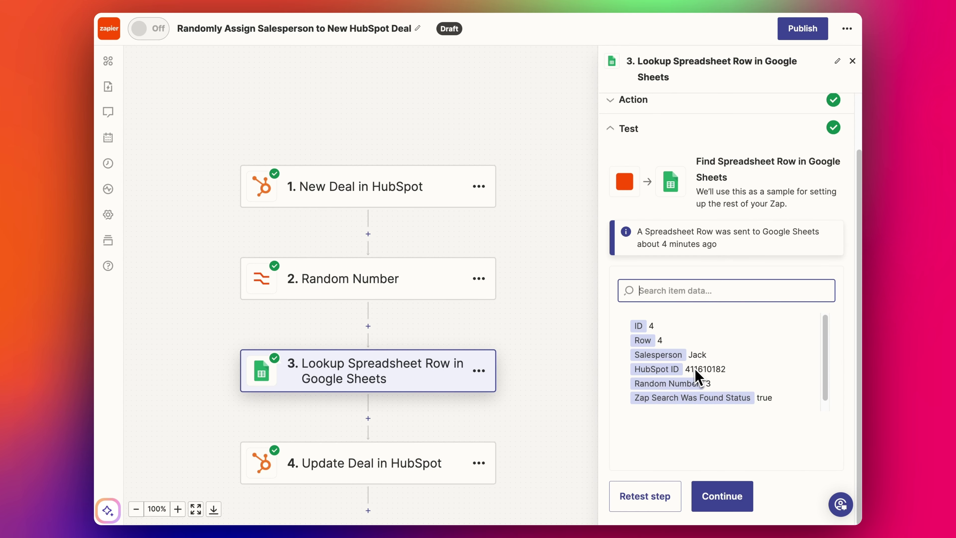
{"action": "left_click_drag", "start_coordinate": [751, 371], "coordinate": [653, 384]}
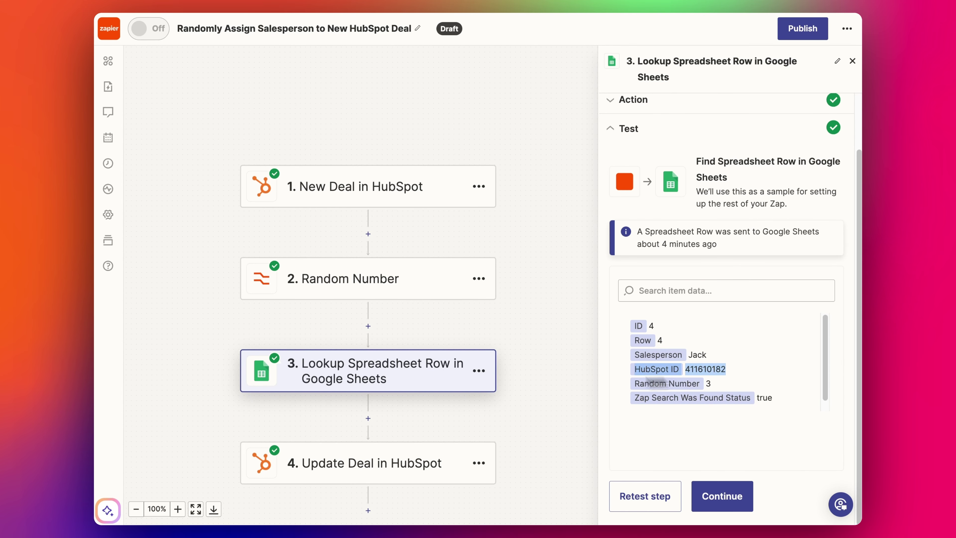
{"action": "double_click", "coordinate": [703, 370]}
{"action": "scroll", "coordinate": [606, 388], "scroll_direction": "down", "scroll_amount": 1}
{"action": "scroll", "coordinate": [415, 396], "scroll_direction": "down", "scroll_amount": 1}
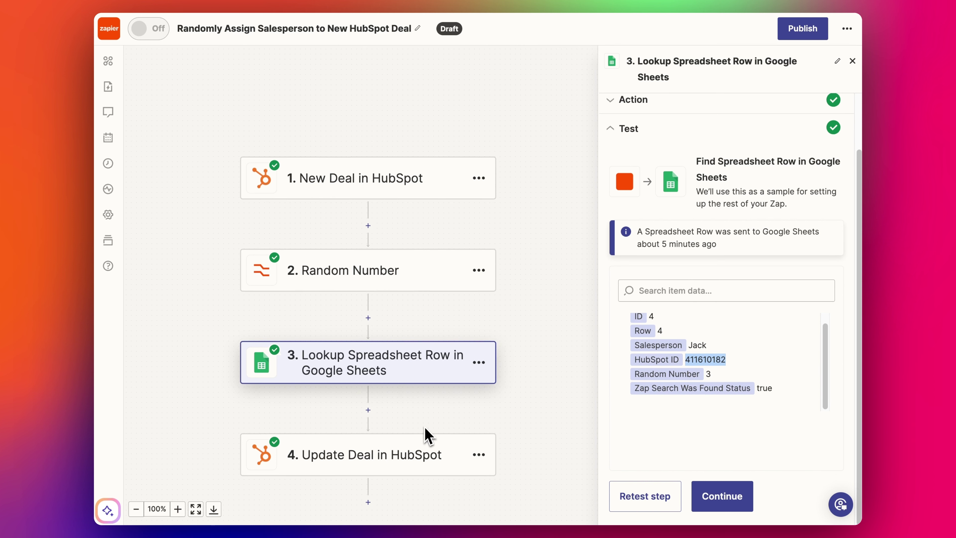
Open the Update Deal in HubSpot step's action settings and locate the Deal owner field by searching for "owner"
{"action": "scroll", "coordinate": [425, 437], "scroll_direction": "down", "scroll_amount": 1}
{"action": "left_click", "coordinate": [405, 450]}
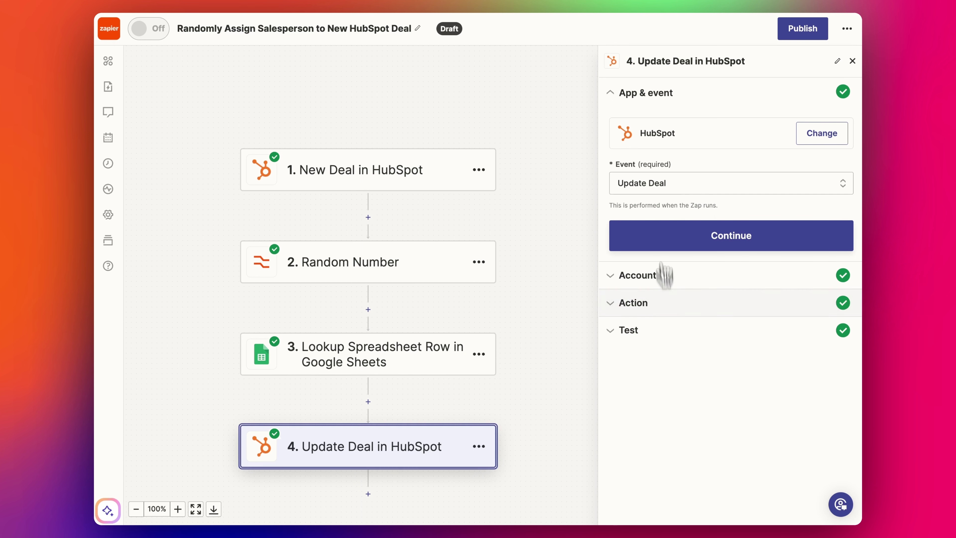
{"action": "left_click", "coordinate": [657, 302]}
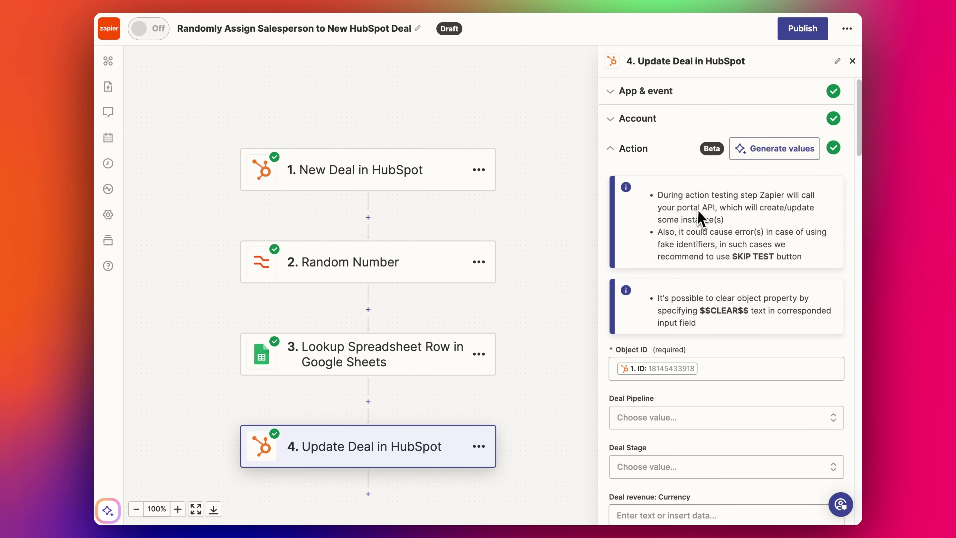
{"action": "scroll", "coordinate": [701, 218], "scroll_direction": "down", "scroll_amount": 3}
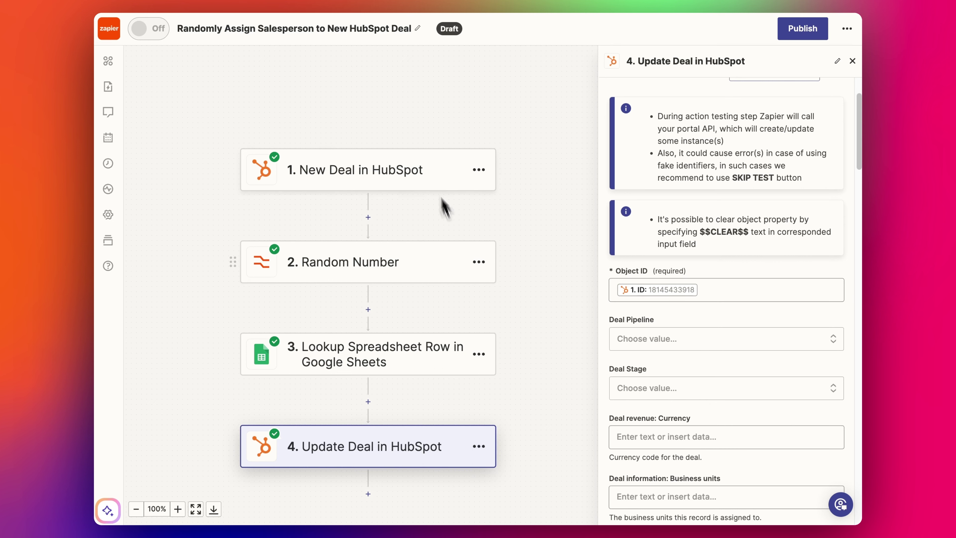
{"action": "scroll", "coordinate": [785, 331], "scroll_direction": "down", "scroll_amount": 10}
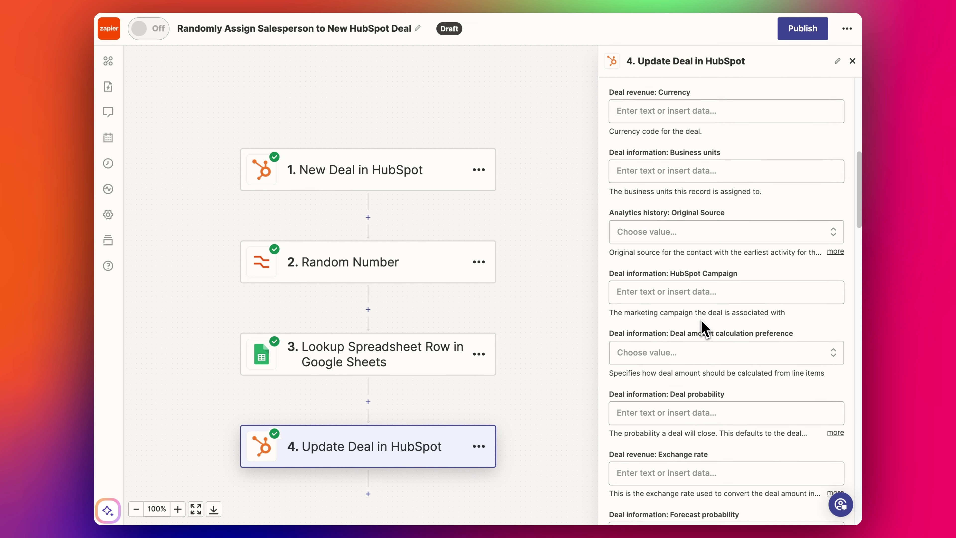
{"action": "scroll", "coordinate": [703, 329], "scroll_direction": "down", "scroll_amount": 2}
{"action": "key", "text": "super+f"}
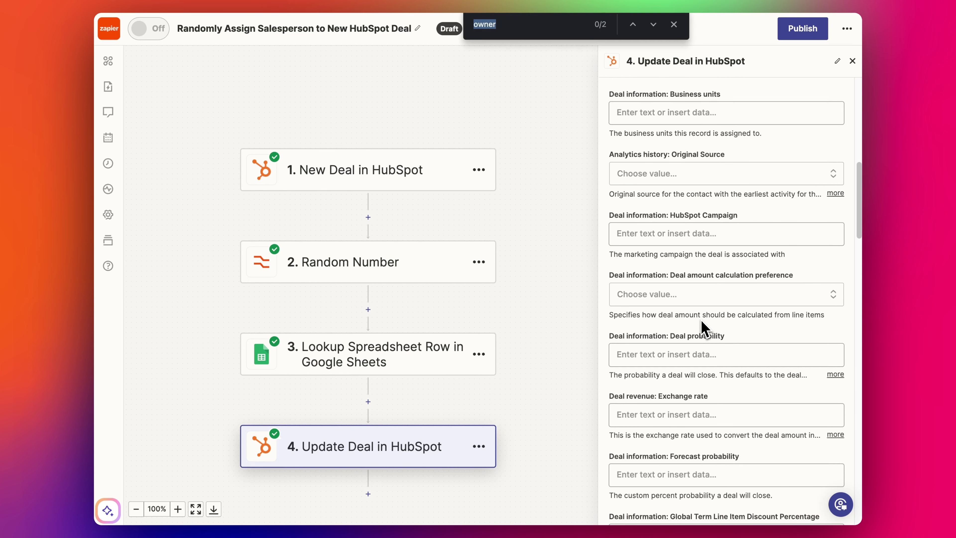
{"action": "key", "text": "Return"}
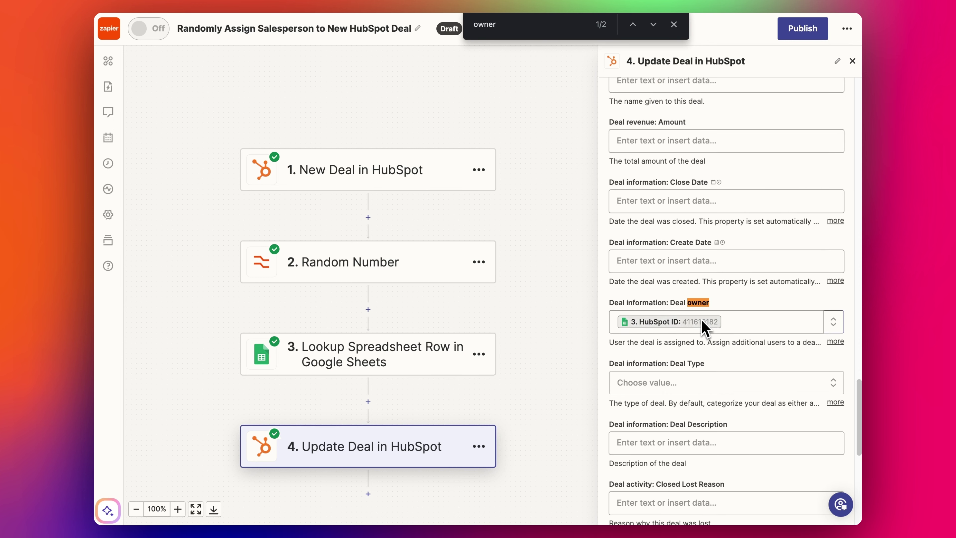
{"action": "left_click", "coordinate": [674, 24]}
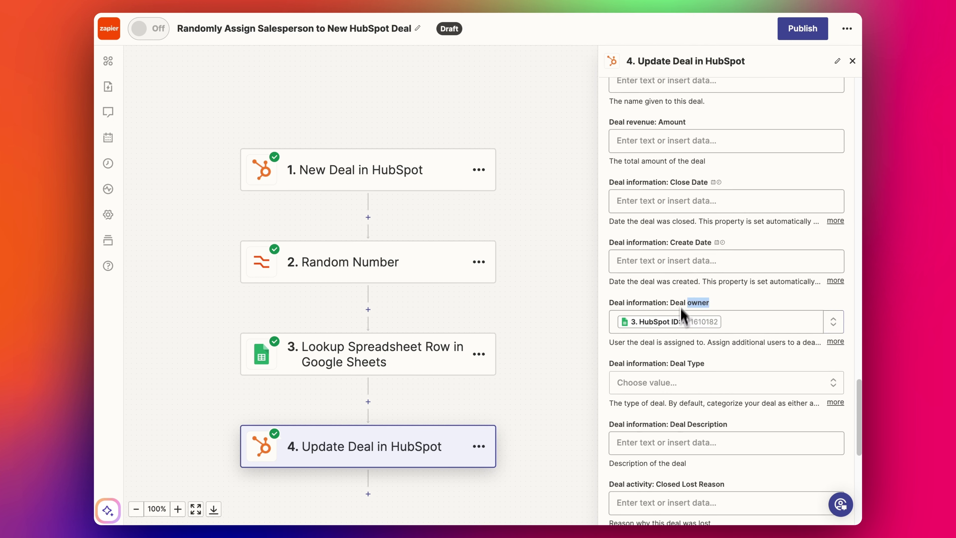
{"action": "left_click", "coordinate": [702, 305]}
{"action": "left_click", "coordinate": [702, 306]}
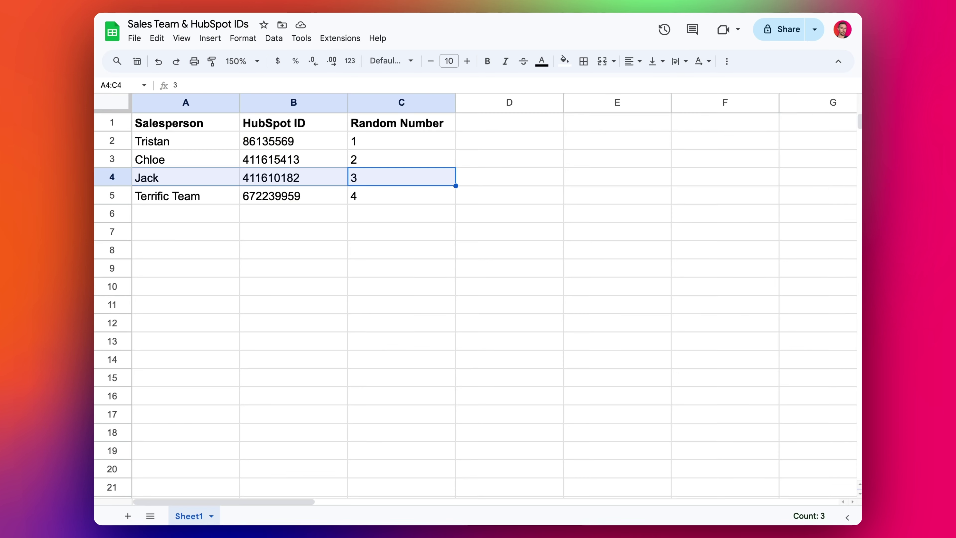
Switch to the Google Sheets spreadsheet and review the HubSpot ID column
{"action": "left_click_drag", "start_coordinate": [293, 124], "coordinate": [285, 222]}
{"action": "left_click", "coordinate": [285, 232]}
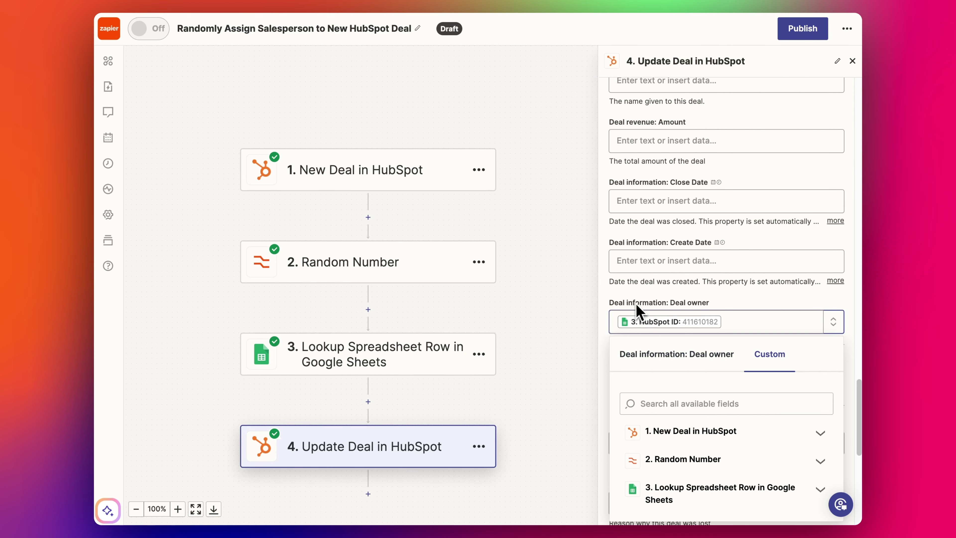
Switch back to Zapier, browse the HubSpot users listed for Deal owner, and choose the first user as a fixed value
{"action": "left_click", "coordinate": [667, 361]}
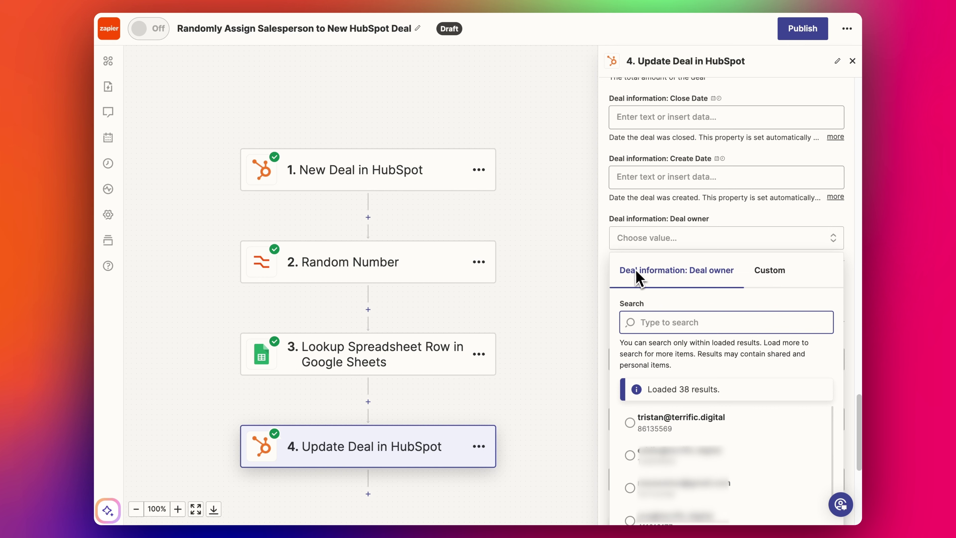
{"action": "scroll", "coordinate": [666, 312], "scroll_direction": "down", "scroll_amount": 1}
{"action": "scroll", "coordinate": [674, 414], "scroll_direction": "down", "scroll_amount": 1}
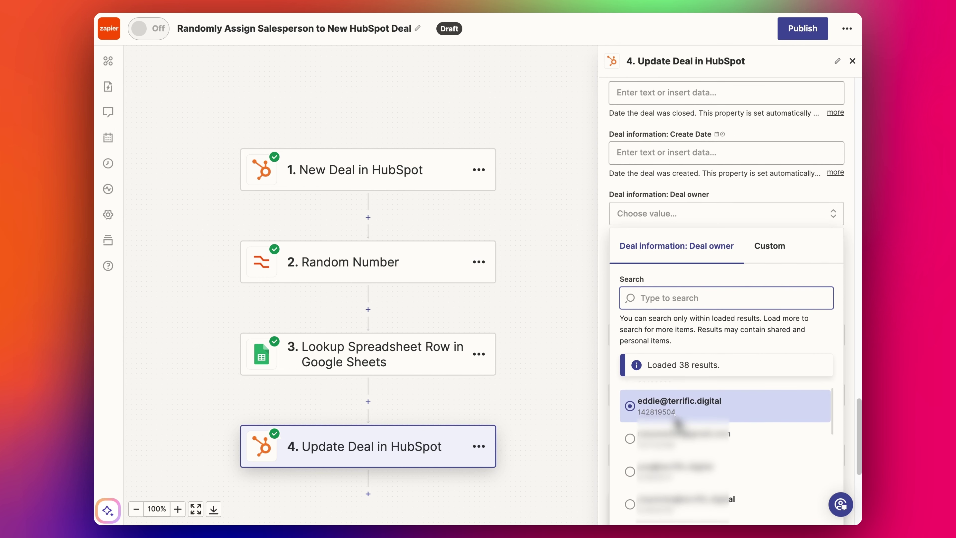
{"action": "scroll", "coordinate": [678, 421], "scroll_direction": "up", "scroll_amount": 1}
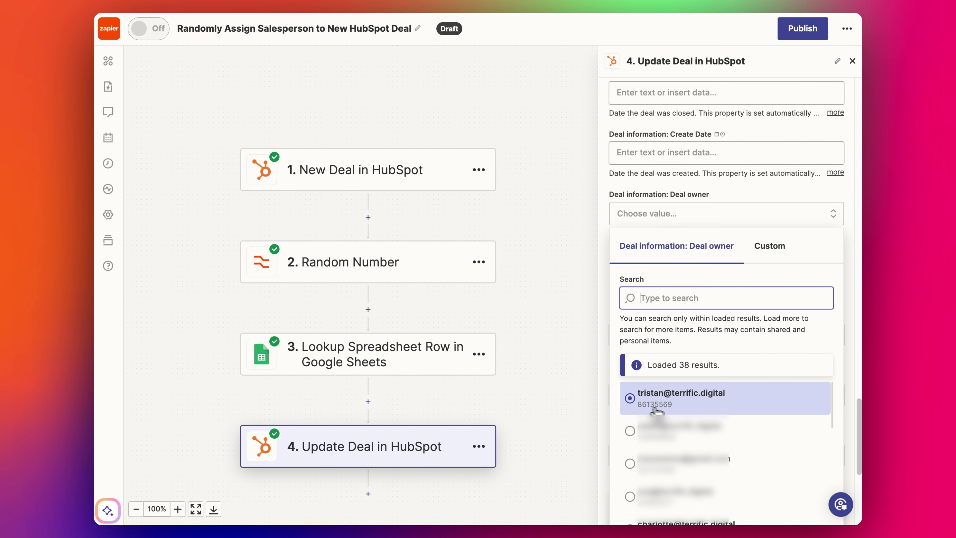
{"action": "left_click", "coordinate": [664, 409]}
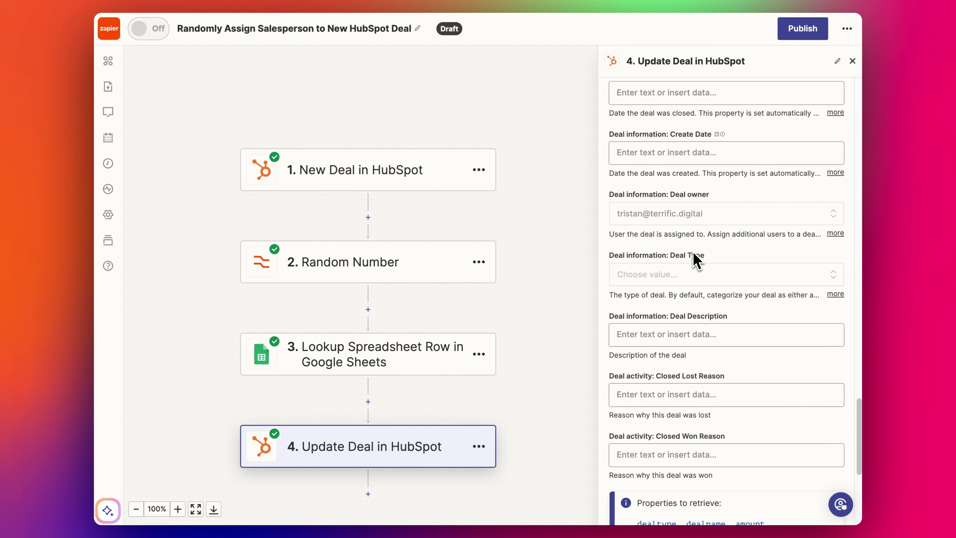
Map the Deal owner field to the custom HubSpot ID value from the Lookup Spreadsheet Row in Google Sheets step
{"action": "scroll", "coordinate": [696, 260], "scroll_direction": "up", "scroll_amount": 3}
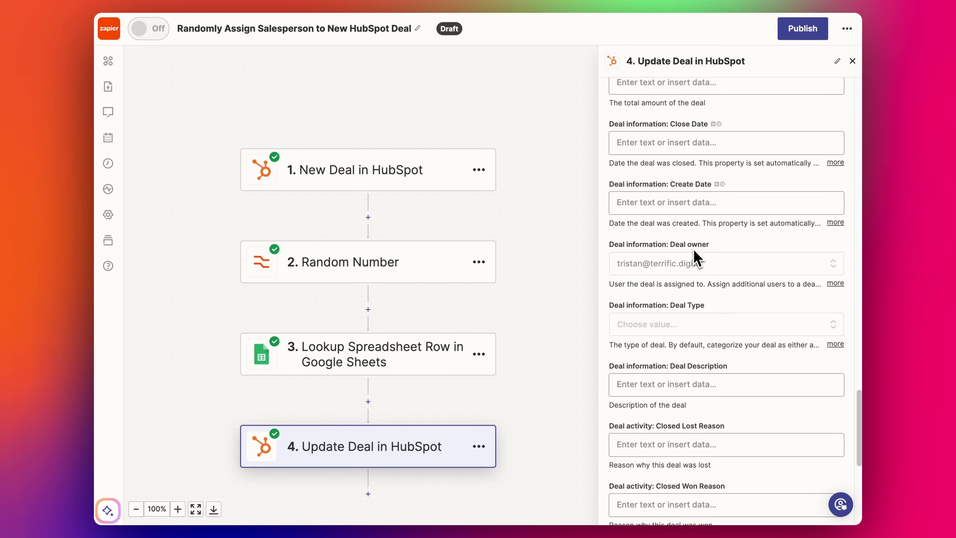
{"action": "scroll", "coordinate": [696, 260], "scroll_direction": "up", "scroll_amount": 1}
{"action": "key", "text": "super+f"}
{"action": "type", "text": "owner"}
{"action": "left_click", "coordinate": [731, 323]}
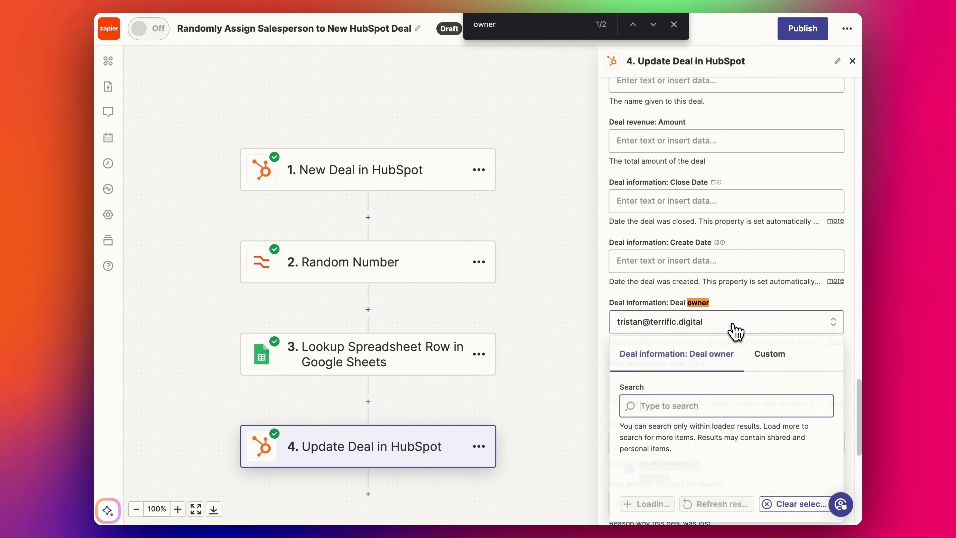
{"action": "left_click", "coordinate": [772, 362]}
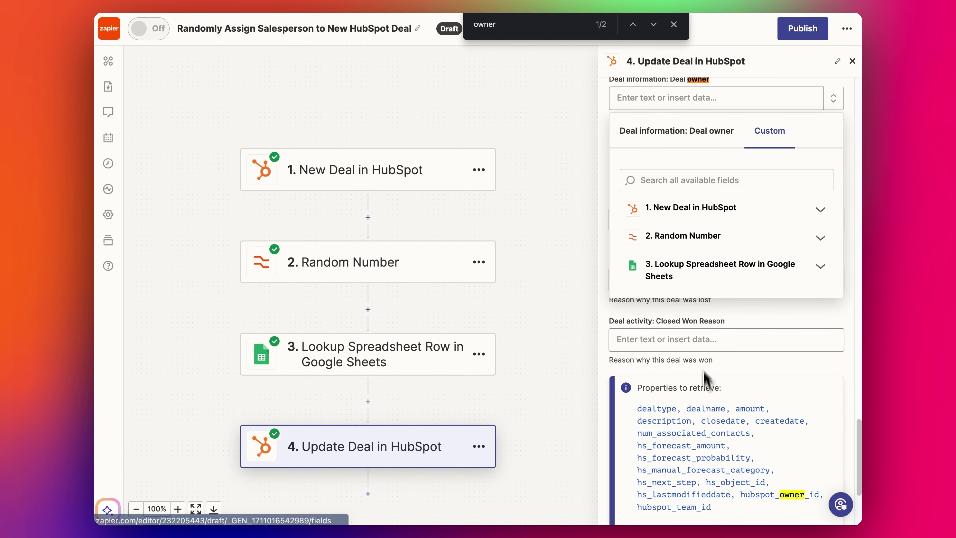
{"action": "left_click", "coordinate": [712, 278]}
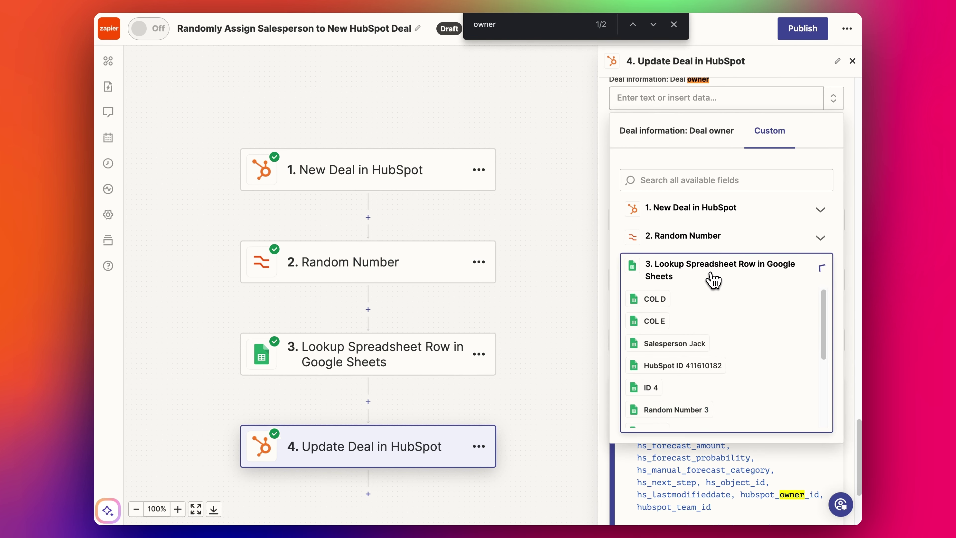
{"action": "left_click", "coordinate": [687, 365]}
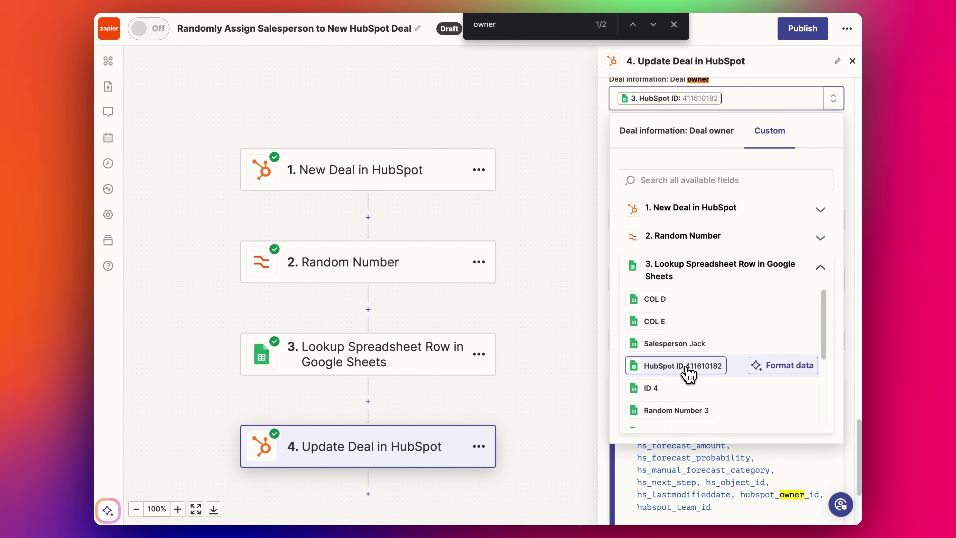
{"action": "left_click", "coordinate": [783, 89]}
Retest the Update Deal in HubSpot step, and switch to HubSpot to check the Rebel Alliance deal's owner
{"action": "scroll", "coordinate": [790, 171], "scroll_direction": "down", "scroll_amount": 5}
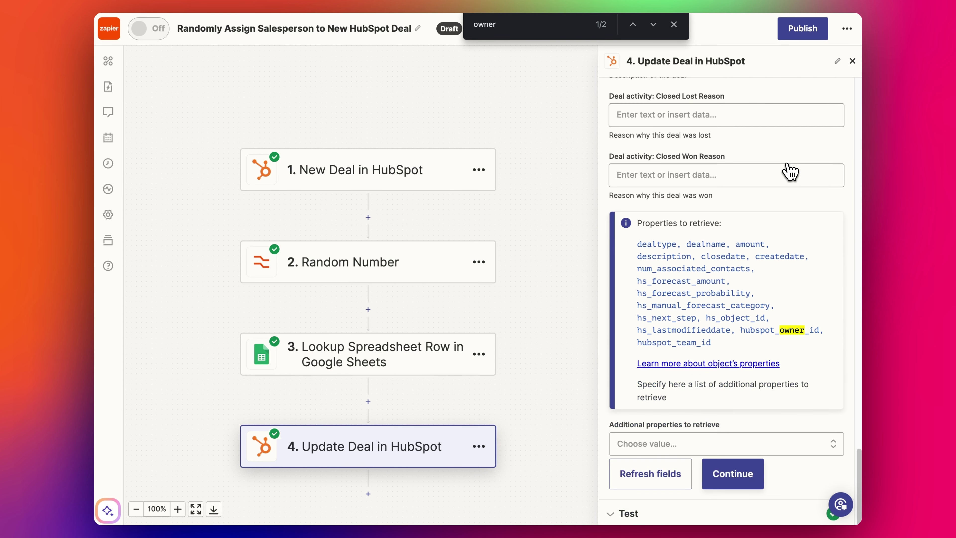
{"action": "left_click", "coordinate": [733, 483]}
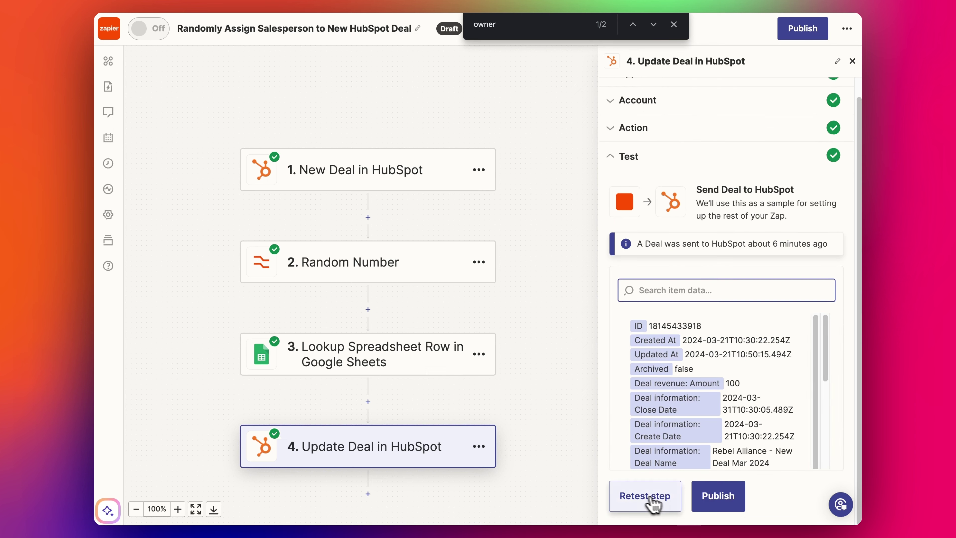
{"action": "left_click", "coordinate": [641, 503]}
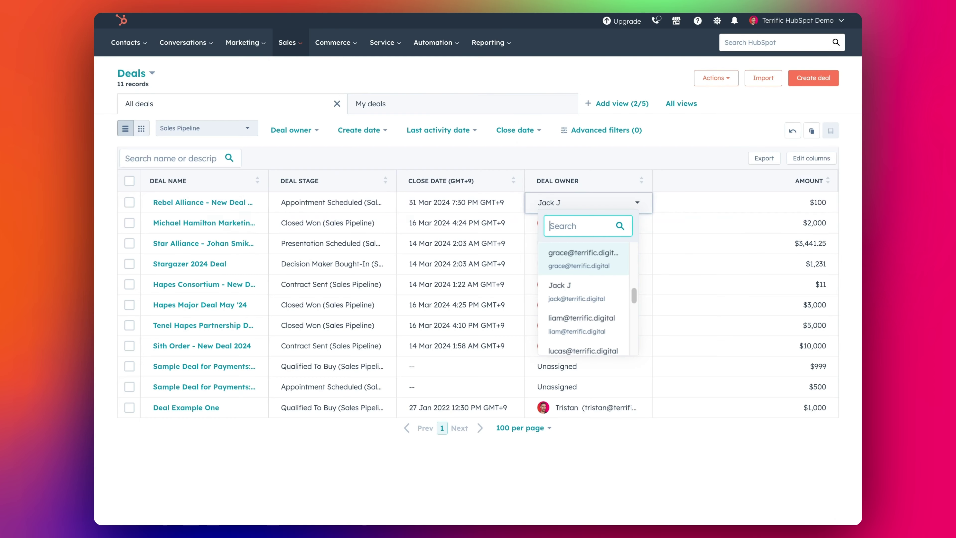
{"action": "left_click", "coordinate": [510, 158]}
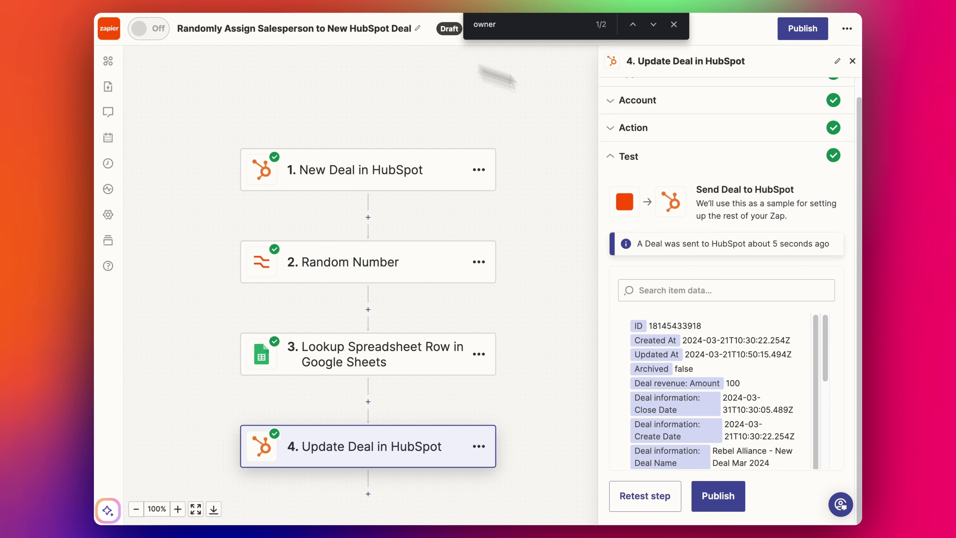
Switch back to Zapier and retest the Random Number step to generate a new number
{"action": "left_click", "coordinate": [386, 250]}
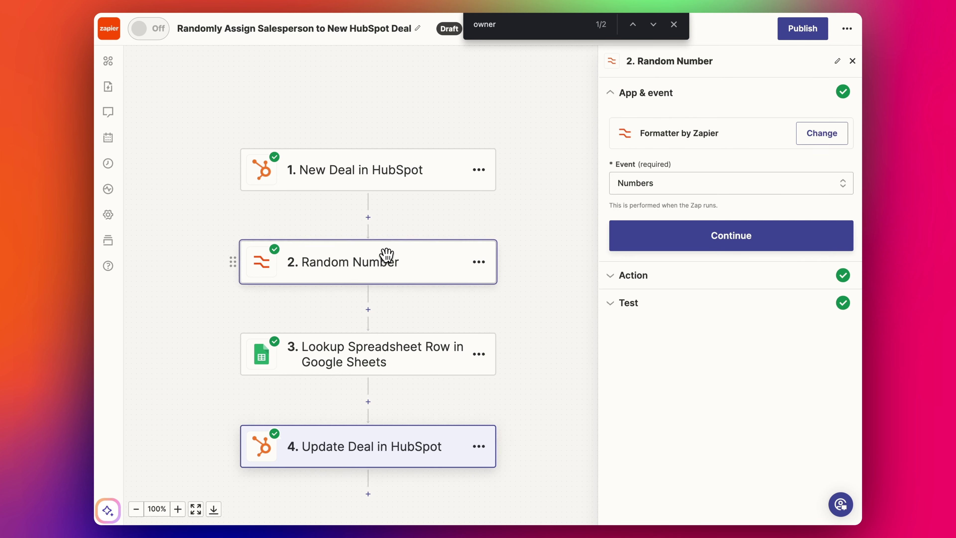
{"action": "left_click", "coordinate": [662, 281]}
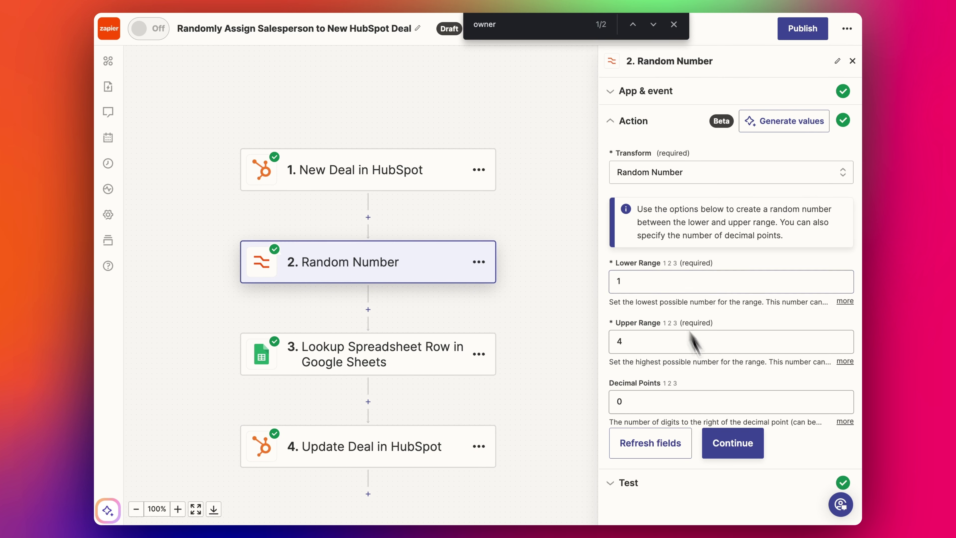
{"action": "left_click", "coordinate": [733, 453]}
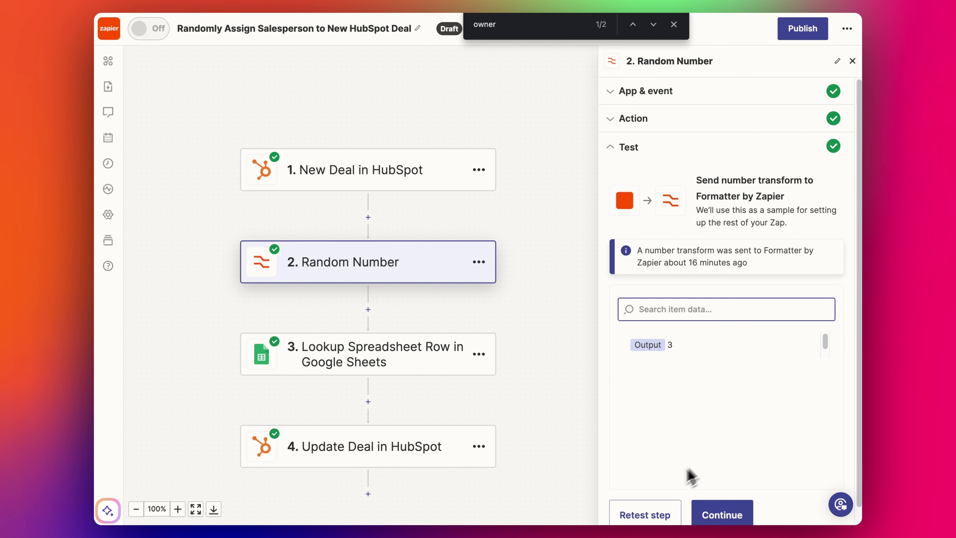
{"action": "left_click", "coordinate": [645, 513]}
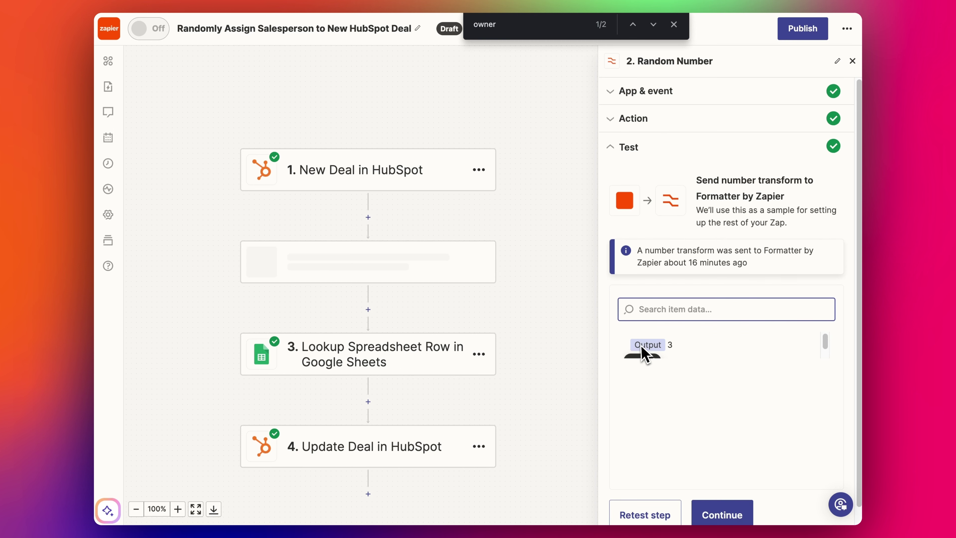
{"action": "left_click", "coordinate": [654, 516]}
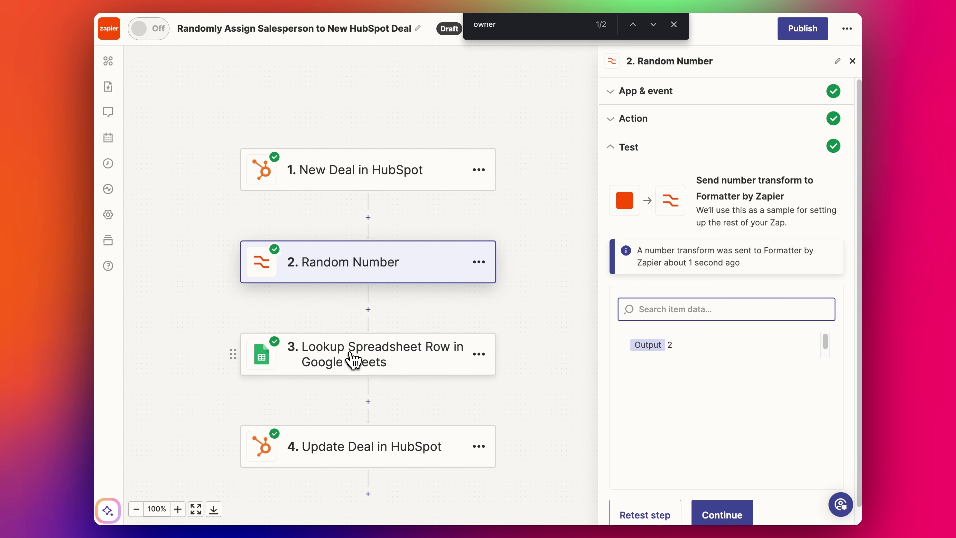
Retest the Lookup Spreadsheet Row in Google Sheets step using the new random number as the lookup value
{"action": "left_click", "coordinate": [420, 356]}
{"action": "left_click", "coordinate": [632, 318]}
{"action": "scroll", "coordinate": [677, 331], "scroll_direction": "down", "scroll_amount": 7}
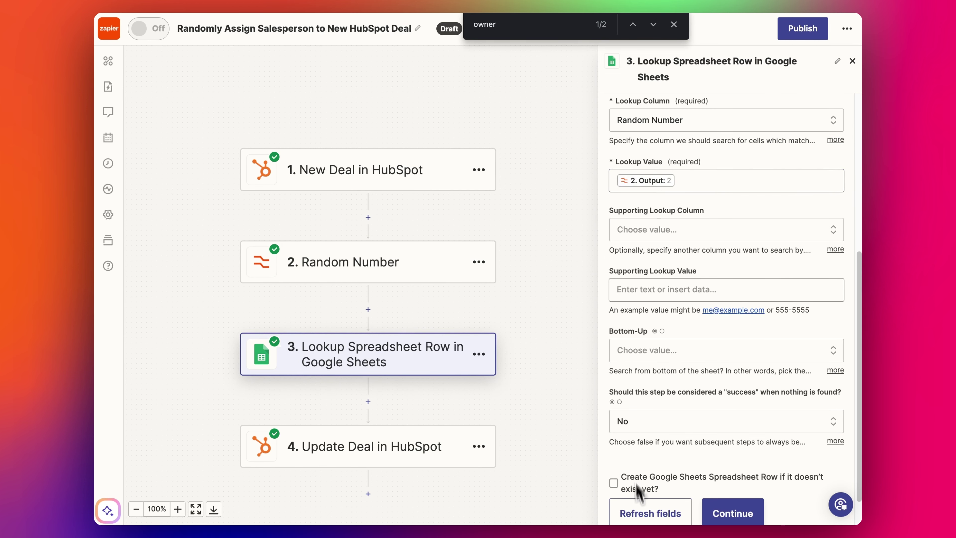
{"action": "left_click", "coordinate": [643, 497]}
{"action": "left_click", "coordinate": [675, 500]}
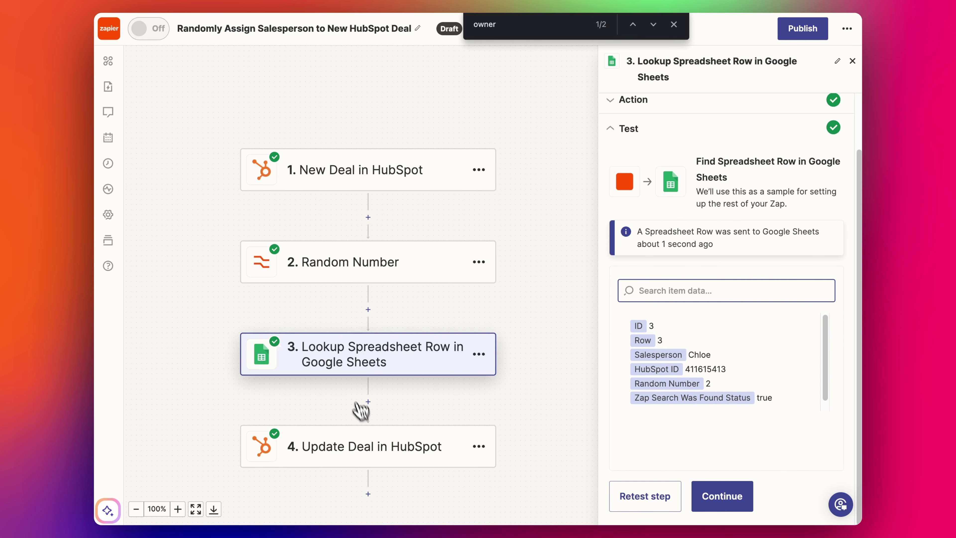
Retest the Update Deal in HubSpot step with the new lookup result, and check the Rebel Alliance deal's owner in HubSpot
{"action": "left_click", "coordinate": [390, 446]}
{"action": "left_click", "coordinate": [636, 302]}
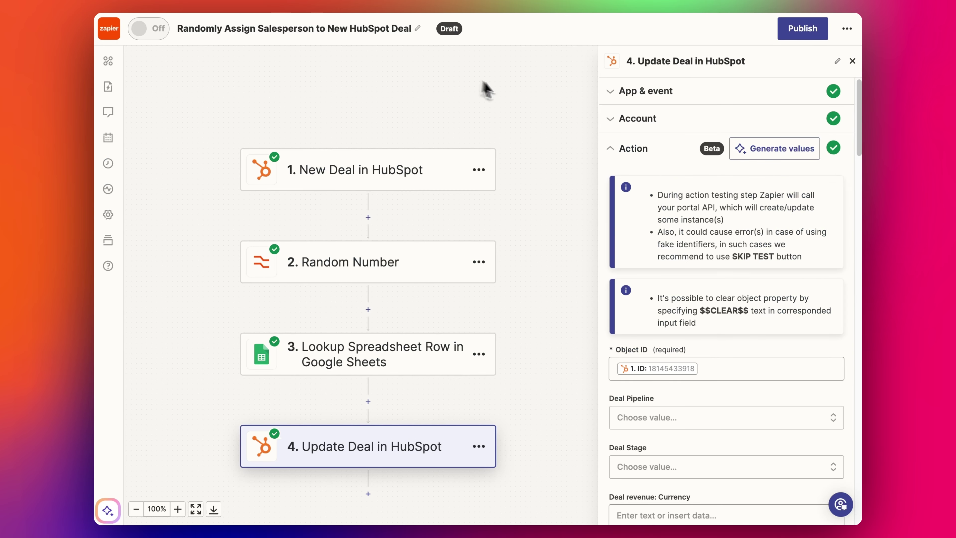
{"action": "scroll", "coordinate": [726, 425], "scroll_direction": "down", "scroll_amount": 15}
{"action": "scroll", "coordinate": [730, 429], "scroll_direction": "down", "scroll_amount": 10}
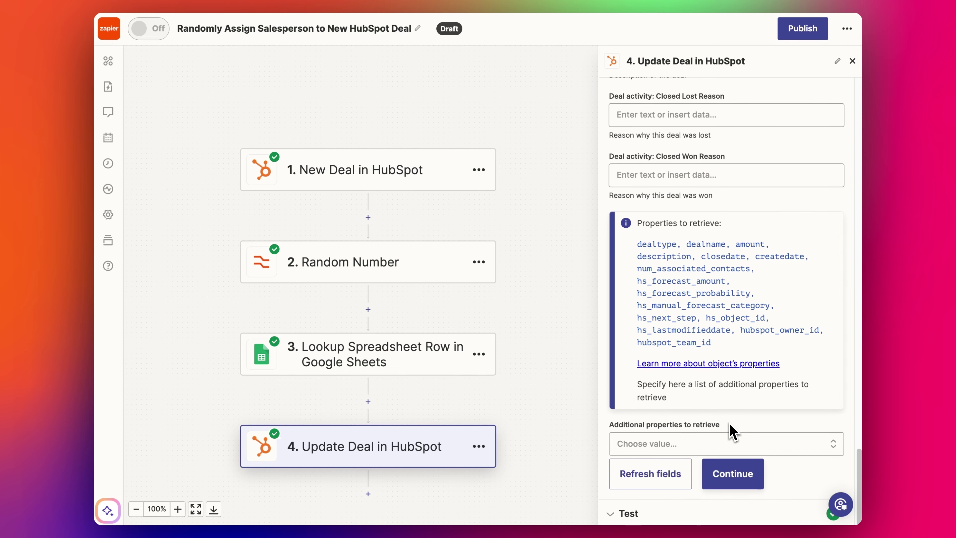
{"action": "key", "text": "super+f"}
{"action": "left_click", "coordinate": [642, 513]}
{"action": "left_click", "coordinate": [647, 497]}
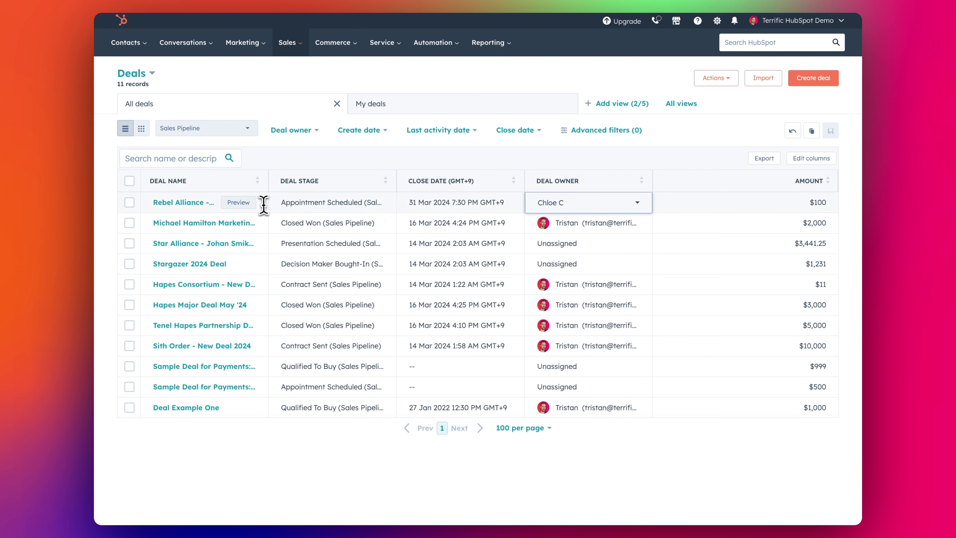
{"action": "left_click", "coordinate": [301, 203]}
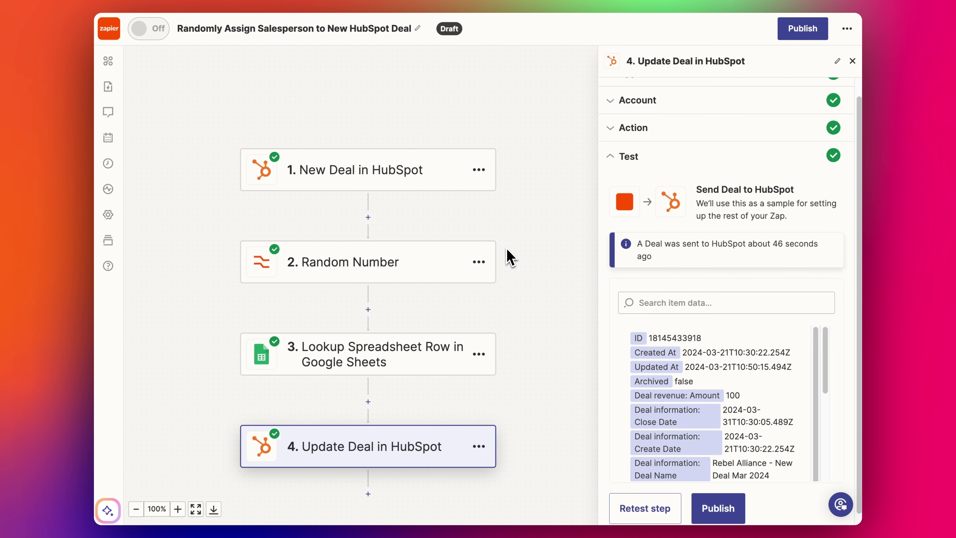
{"action": "key", "text": "super+f"}
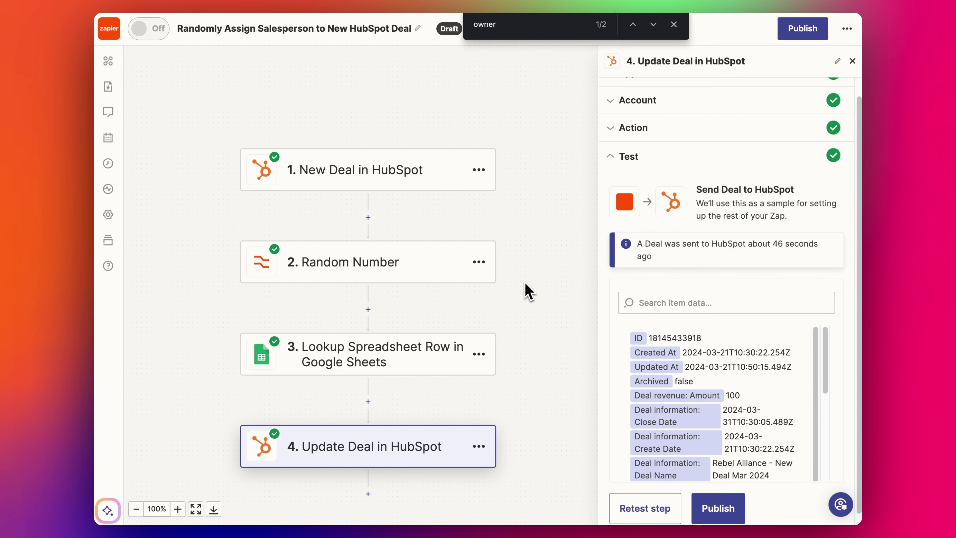